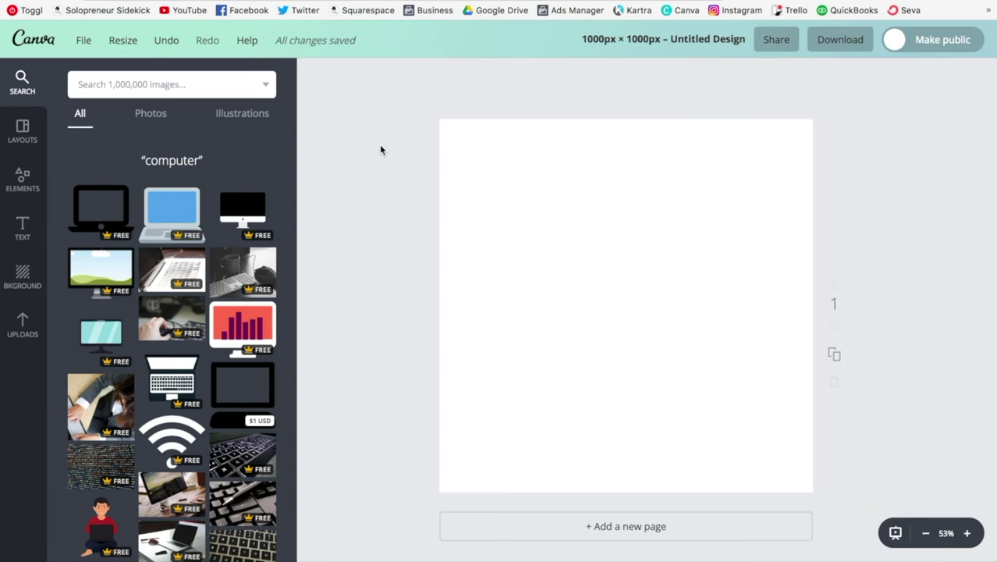
Step: Search Canva for 'email icon' and add the outlined envelope icon to the page
left_click(86, 85)
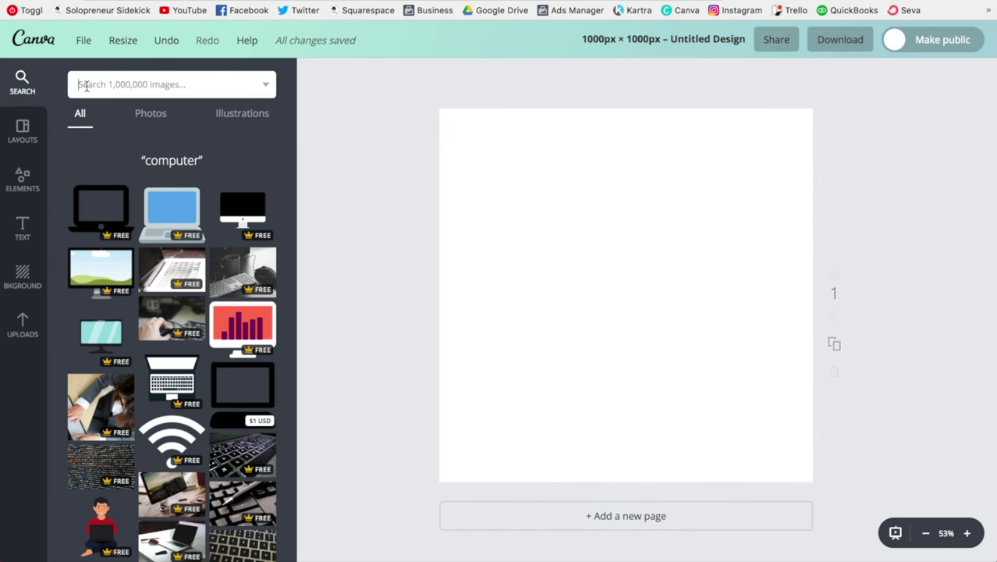
type("email icon")
key("Return")
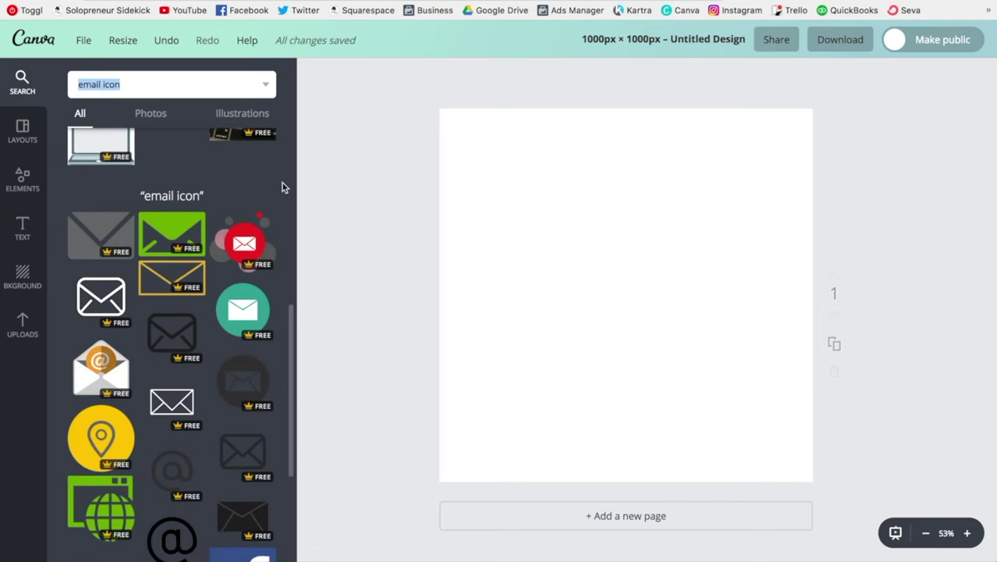
scroll(282, 185, "down", 1)
scroll(283, 190, "down", 1)
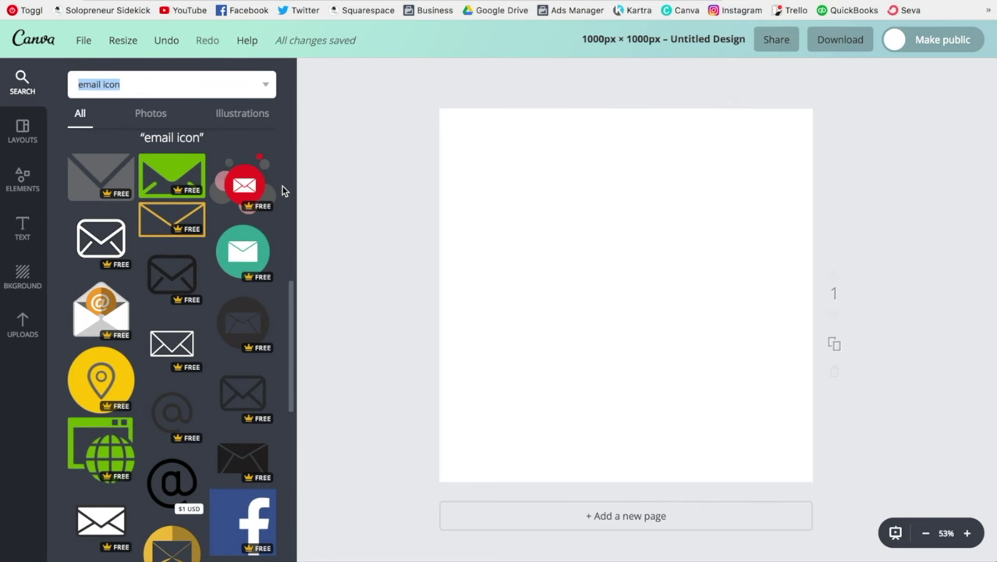
scroll(156, 351, "down", 2)
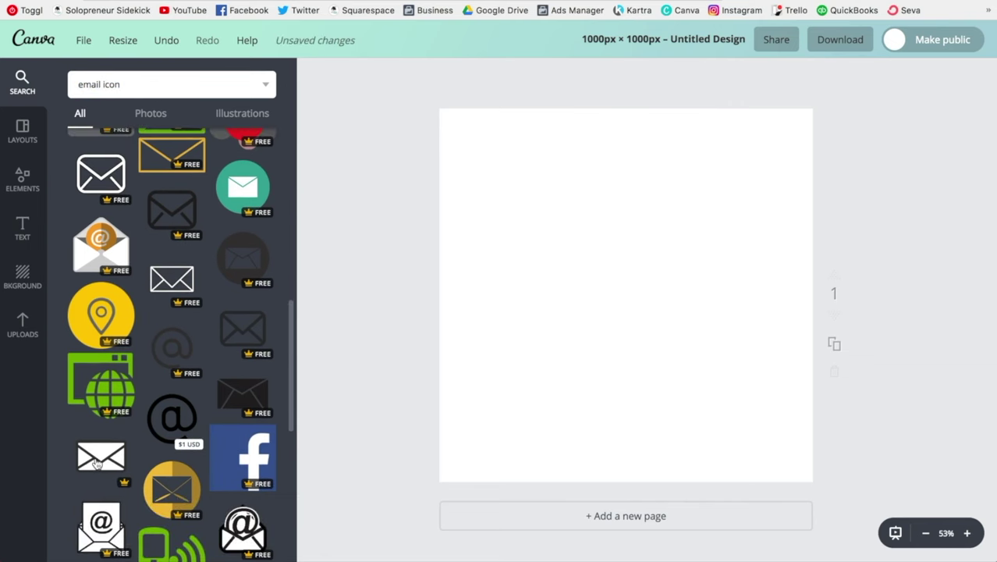
left_click(98, 462)
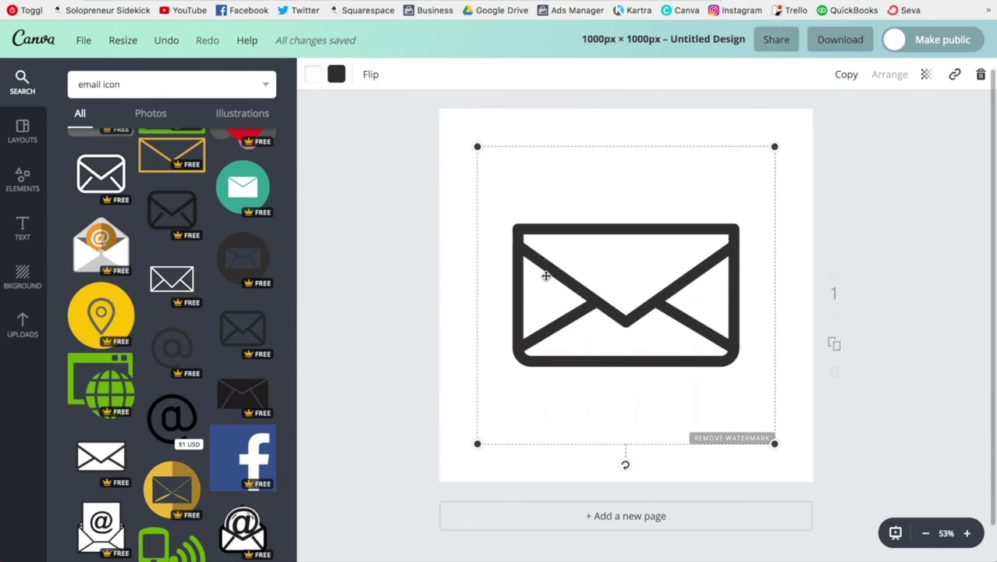
Step: Recolour the envelope's fill to the mint brand colour, then deselect it
left_click(312, 77)
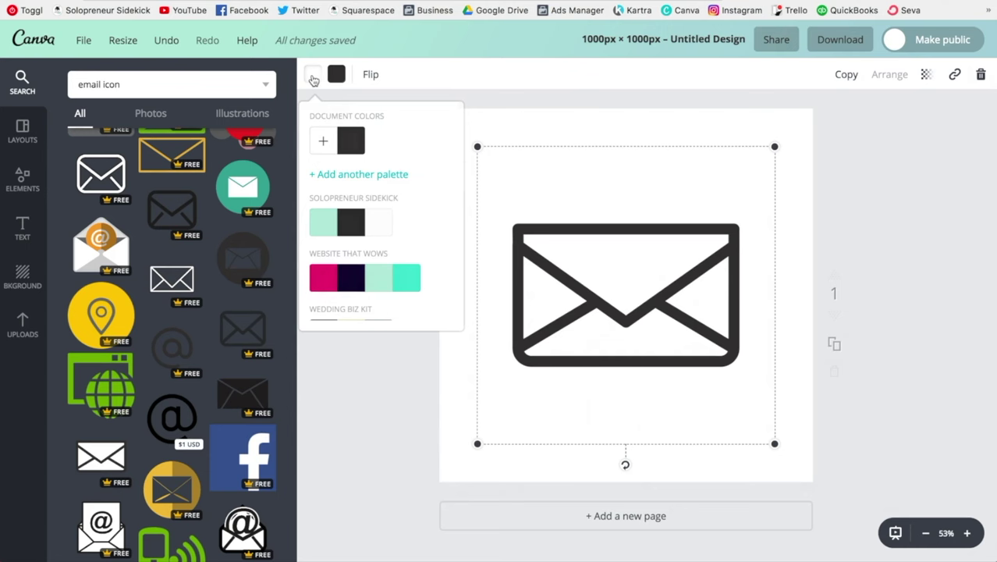
left_click(320, 224)
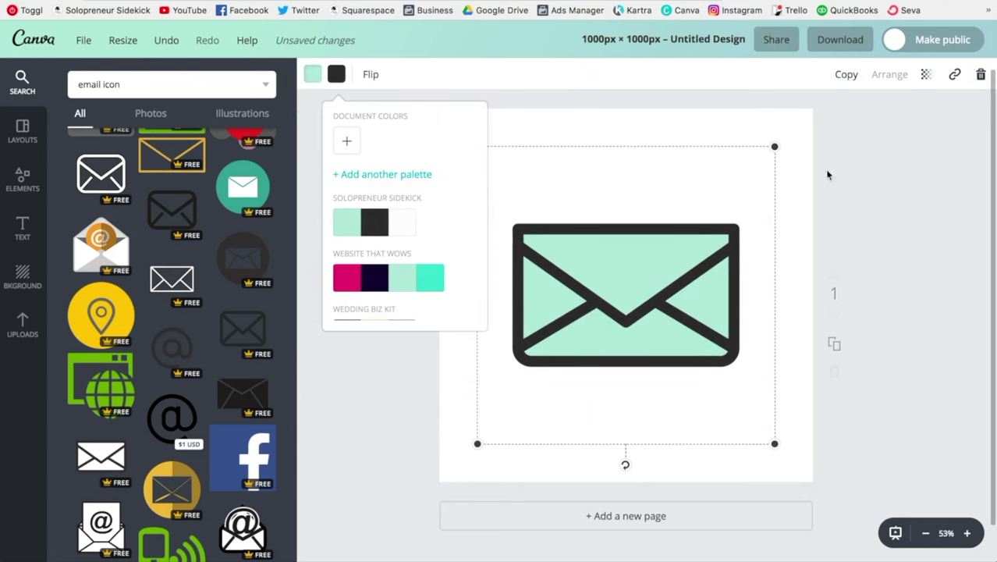
left_click(869, 178)
left_click(869, 178)
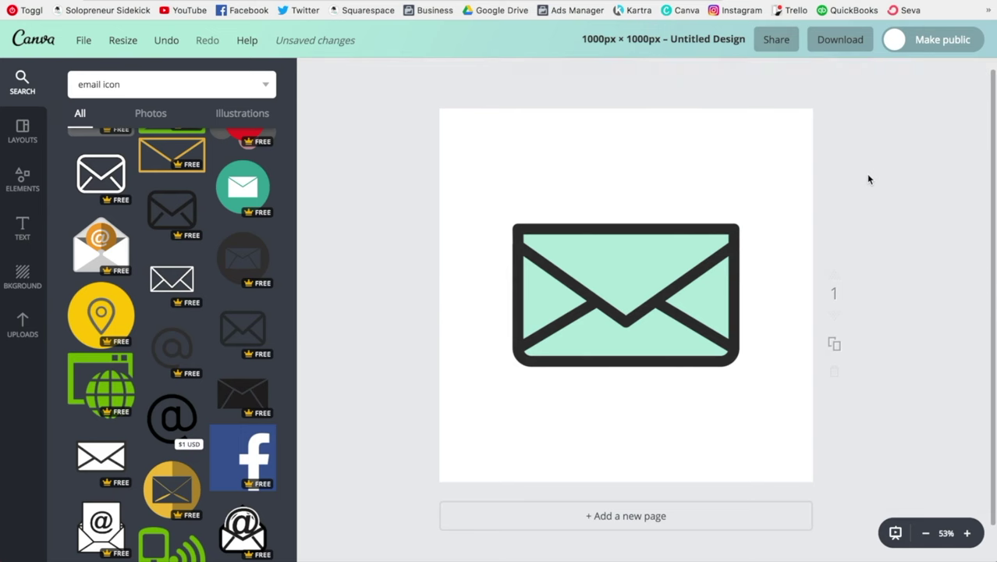
Step: Add a second page and place the black computer-mouse icon from a 'mouse' search on it
left_click(641, 518)
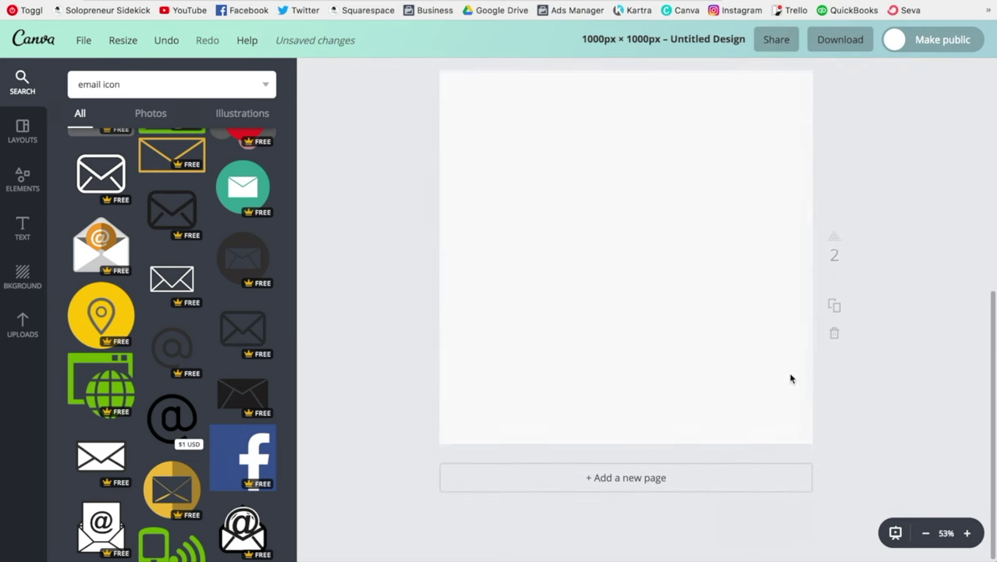
left_click(101, 85)
double_click(81, 86)
type("mouse")
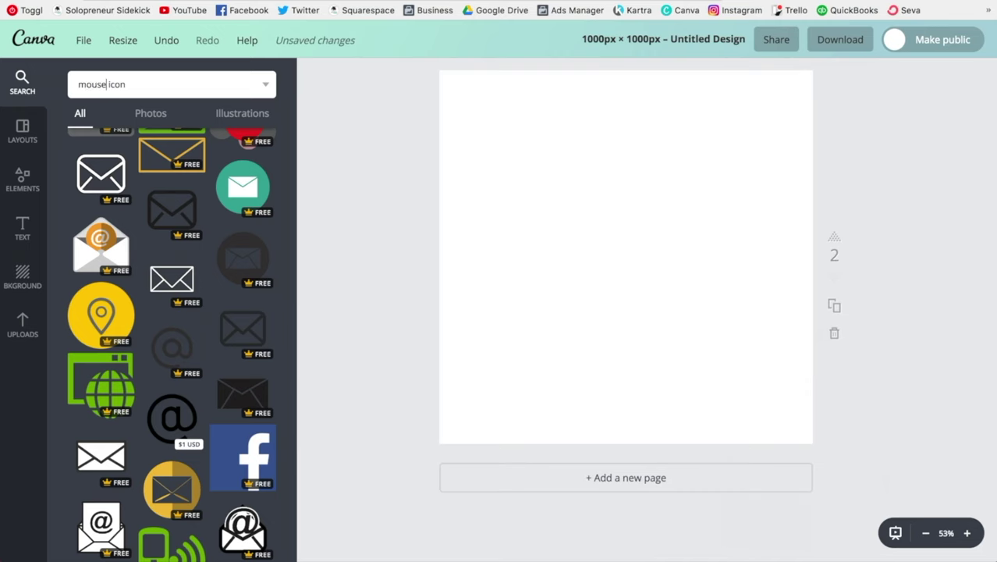
key("Return")
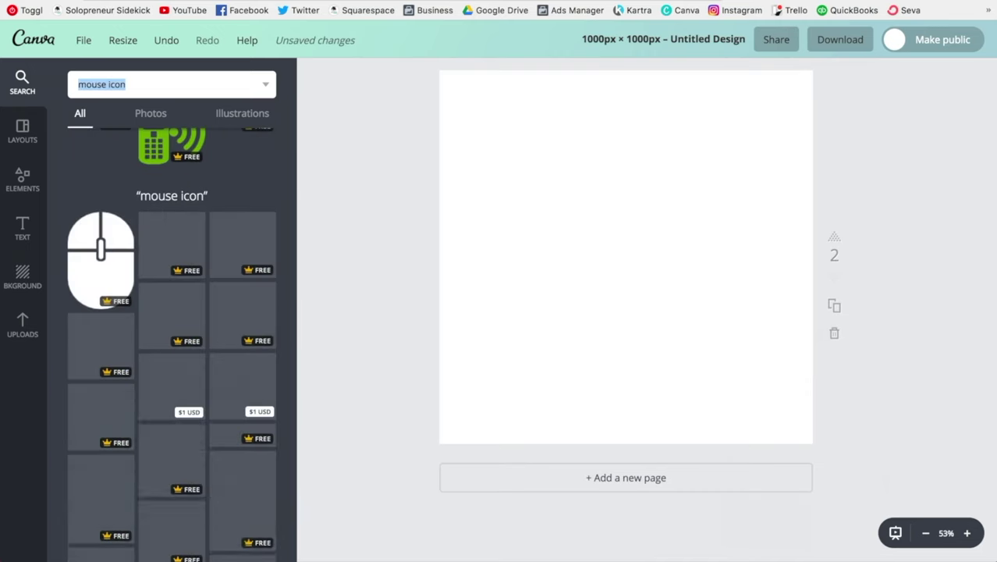
left_click(100, 253)
Step: Turn the mouse icon's white parts mint green
left_click(338, 78)
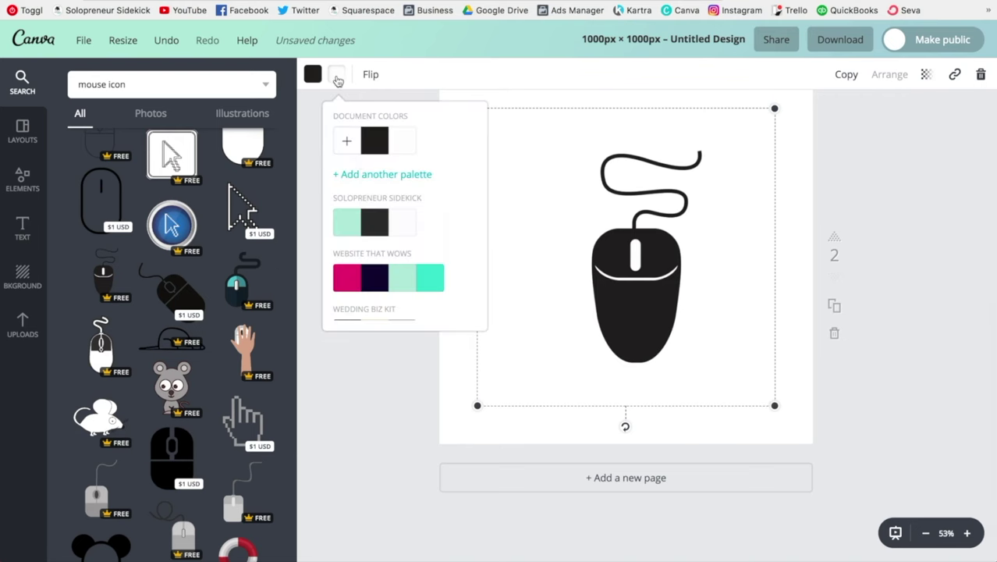
left_click(346, 222)
left_click(368, 419)
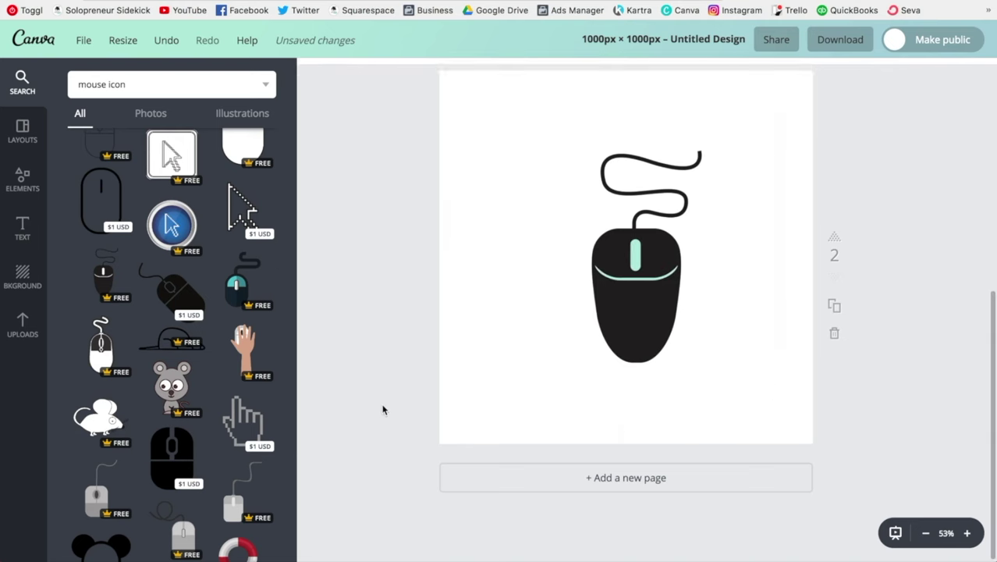
scroll(383, 408, "up", 3)
scroll(383, 407, "down", 2)
Step: Enlarge the mouse icon on page 2 using its corner handle
left_click(654, 396)
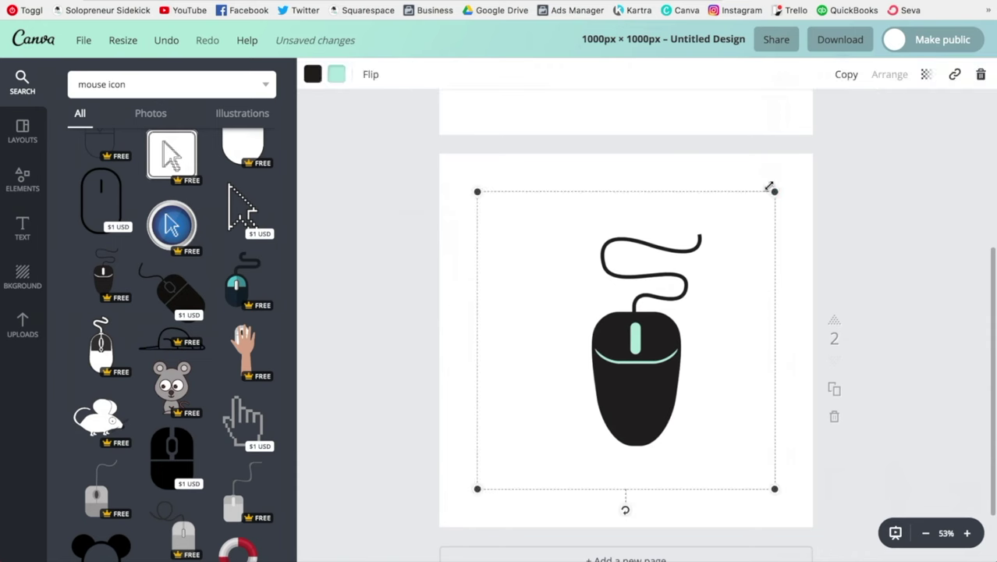
left_click_drag(775, 190, 806, 162)
left_click_drag(669, 307, 655, 323)
scroll(854, 255, "up", 3)
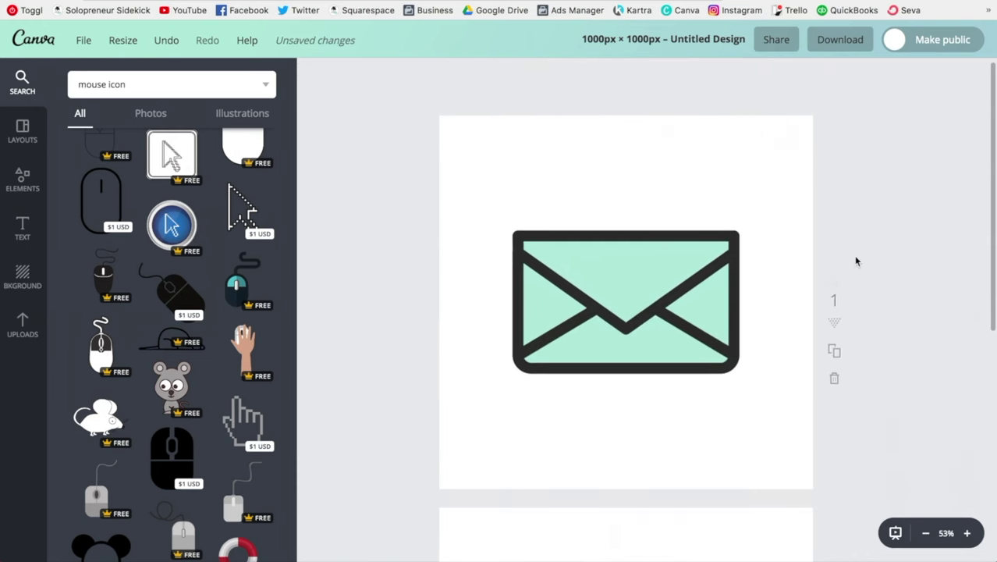
scroll(855, 261, "down", 5)
scroll(856, 261, "down", 3)
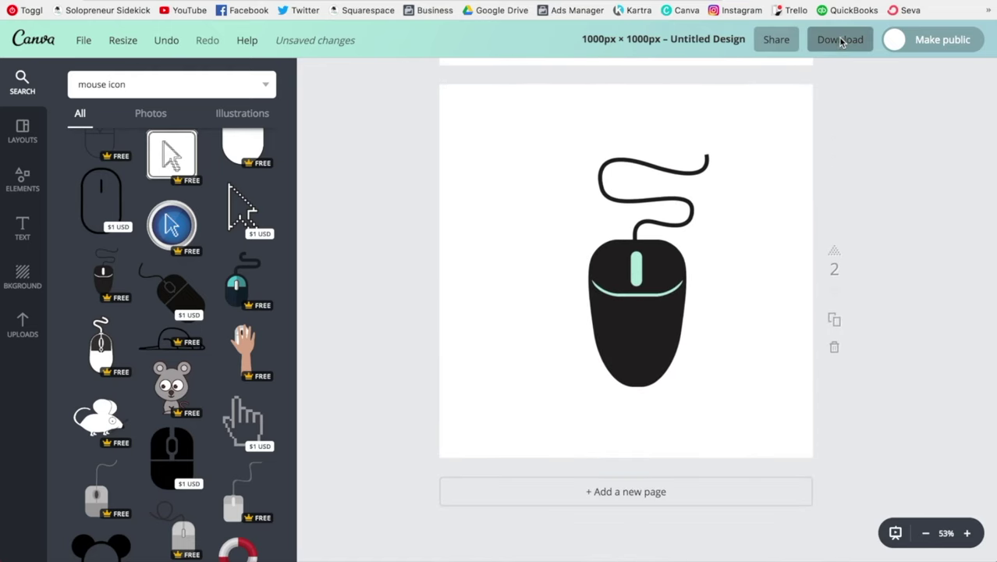
Step: Download both pages as PNGs with a transparent background
left_click(839, 39)
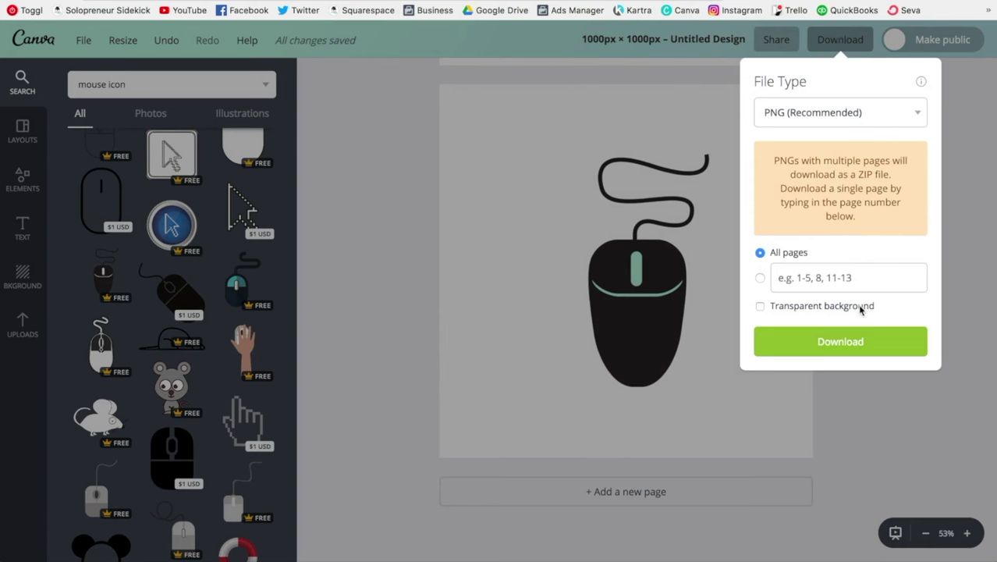
left_click(760, 308)
left_click(840, 341)
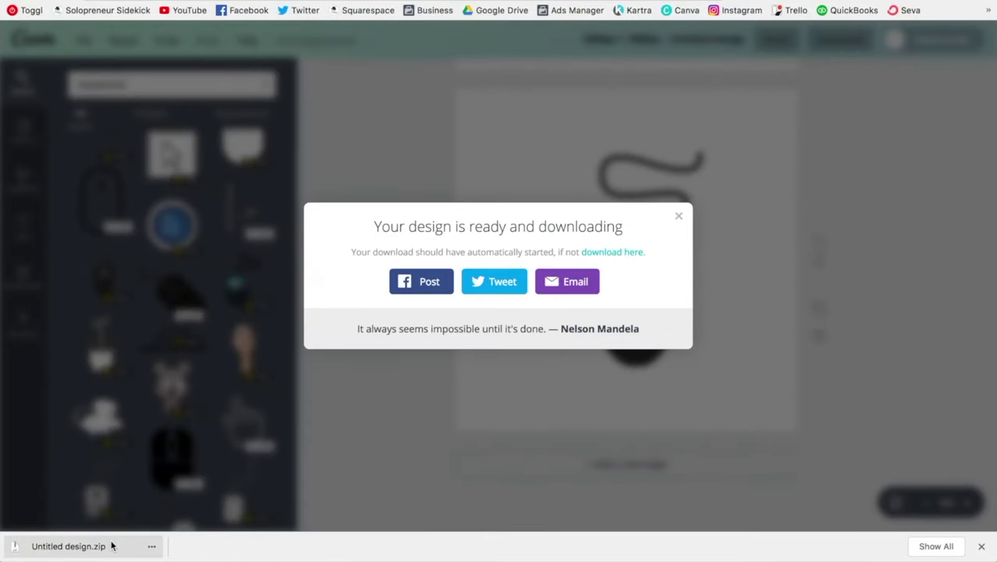
Step: Open the unzipped Untitled design folder and preview 1.png showing the mint envelope
left_click(112, 546)
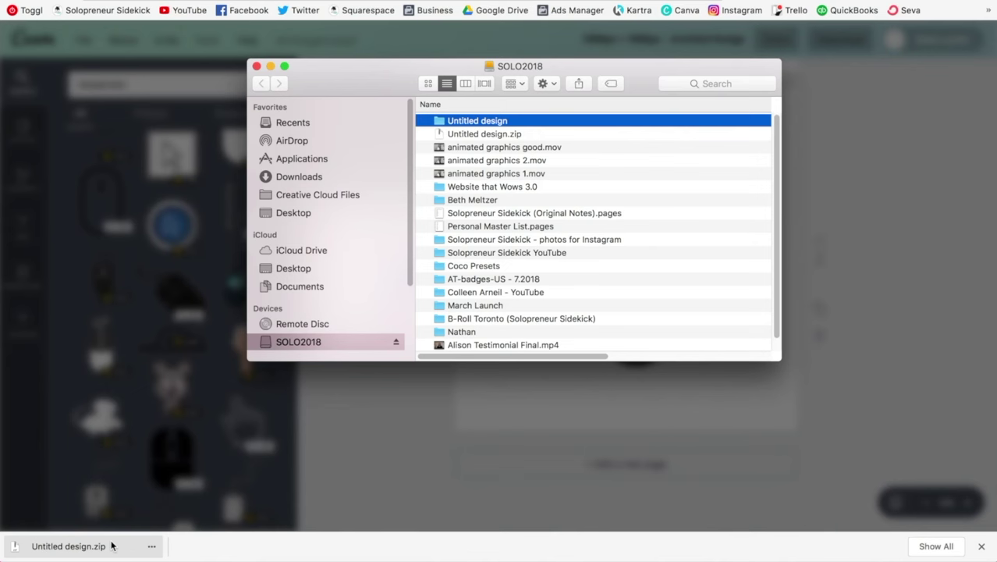
double_click(472, 120)
left_click(456, 122)
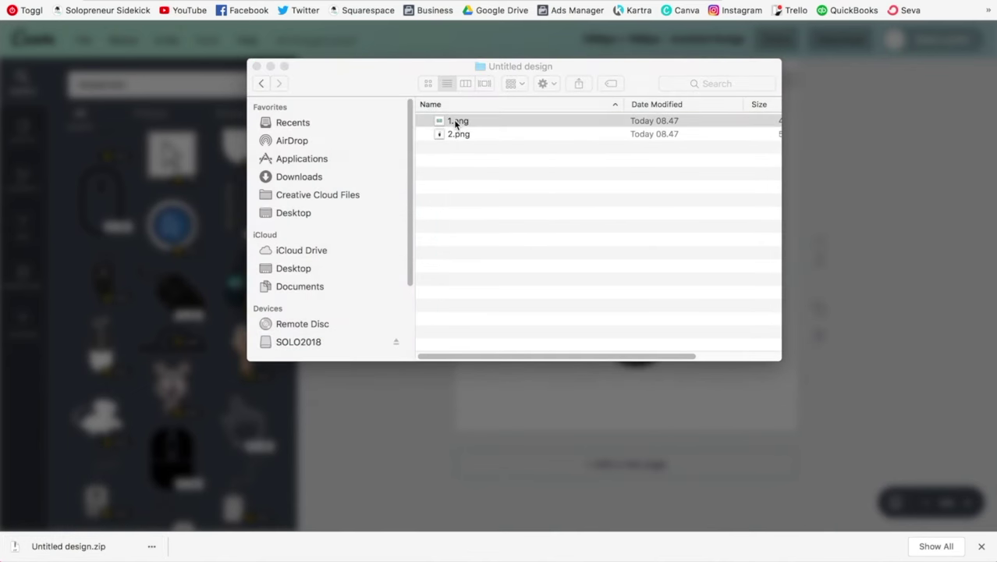
double_click(456, 121)
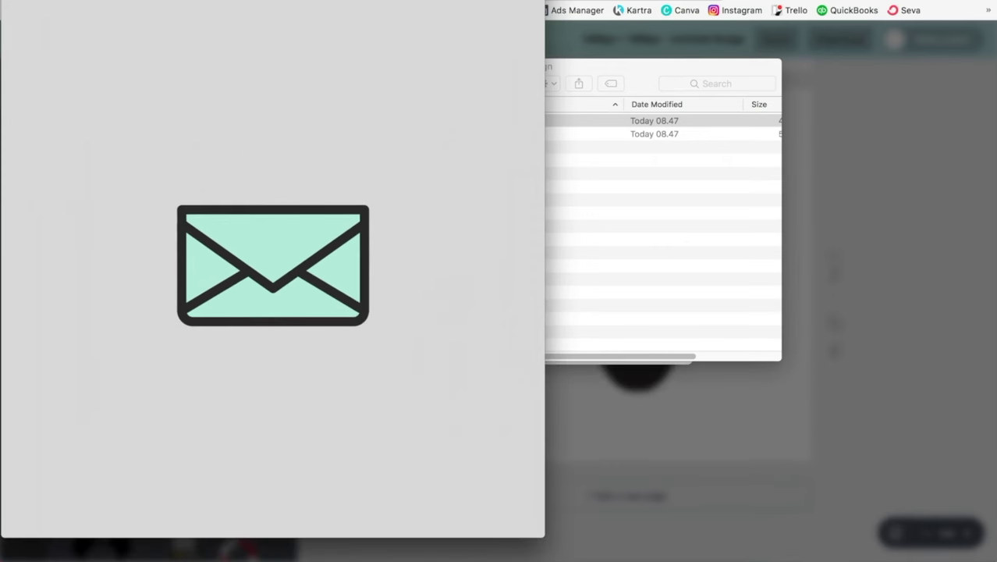
Step: Launch Keynote and create a new widescreen presentation with the White theme
key("super+space")
type("key")
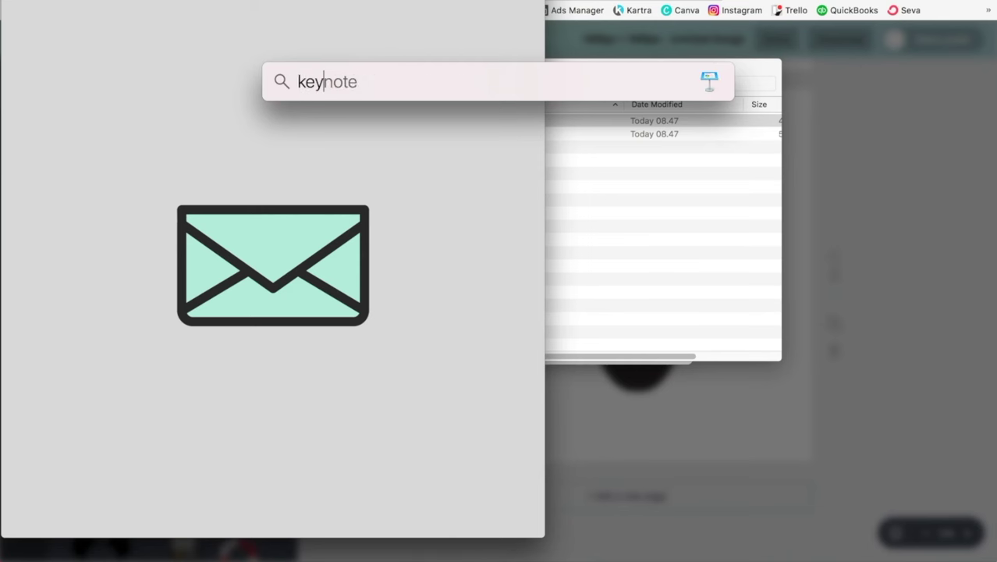
key("Return")
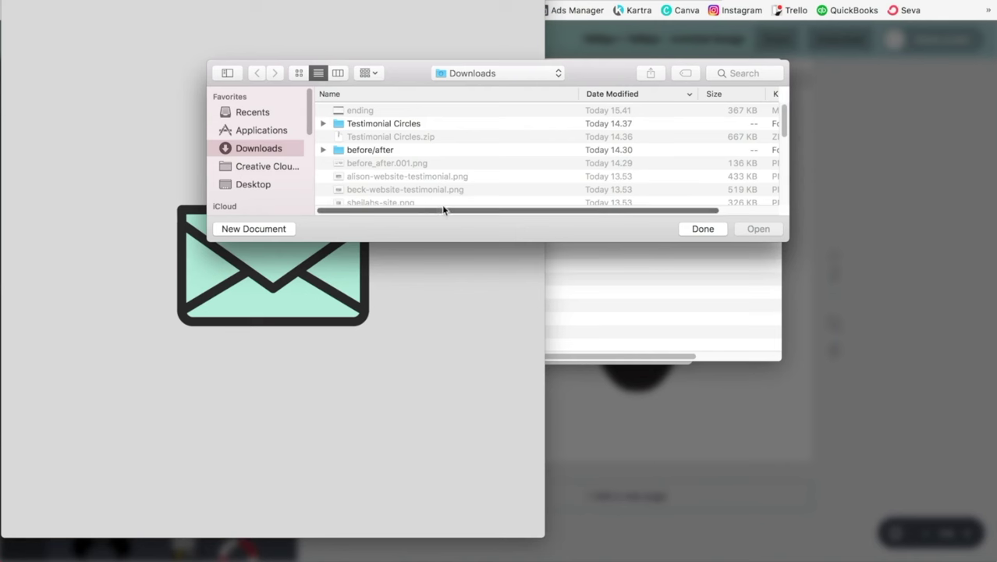
left_click(265, 229)
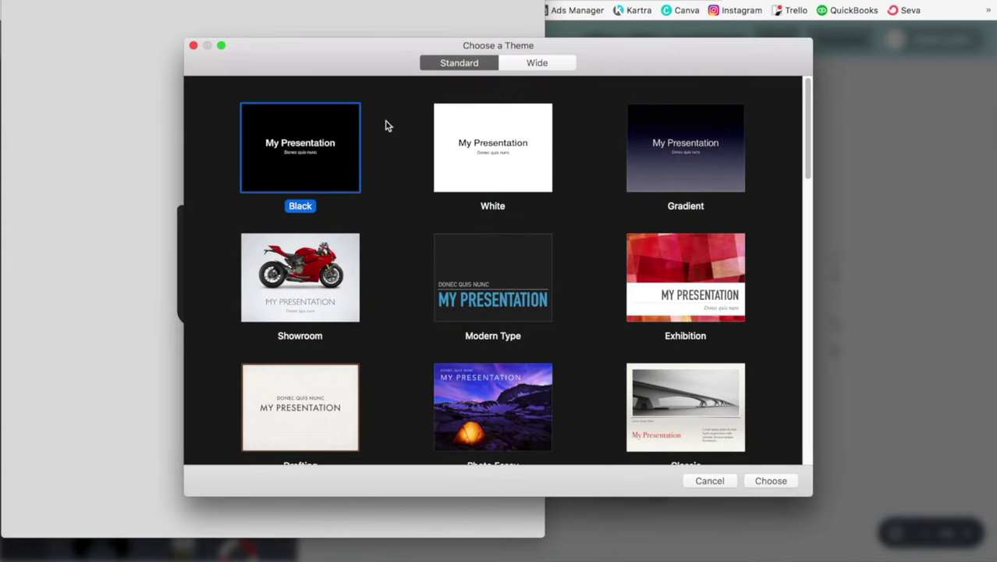
left_click(537, 65)
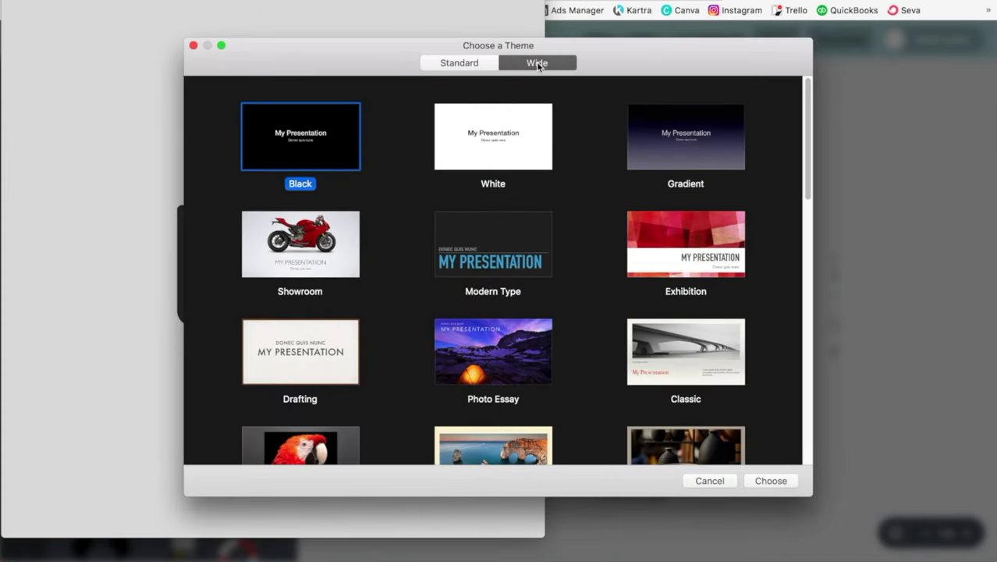
left_click(498, 138)
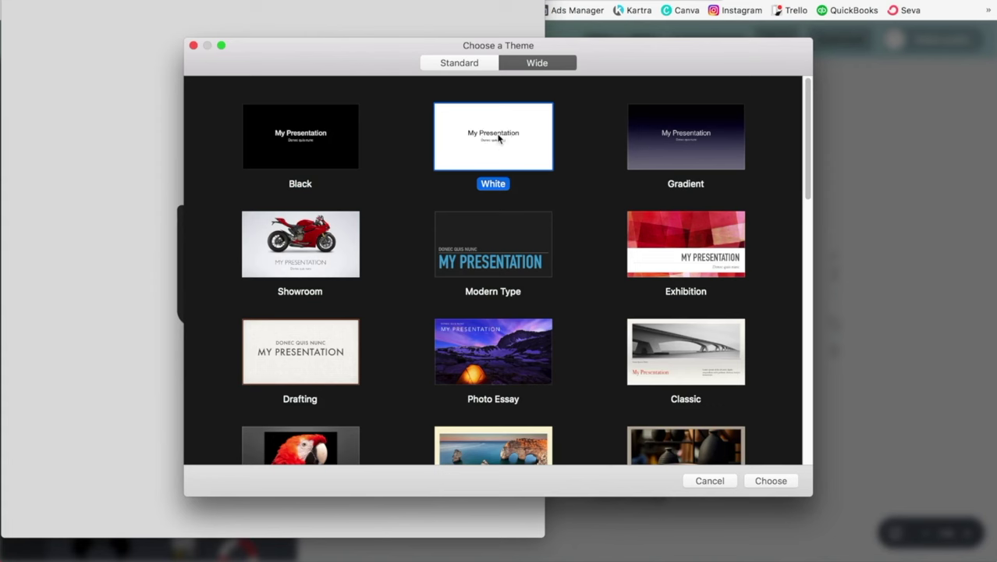
left_click(771, 481)
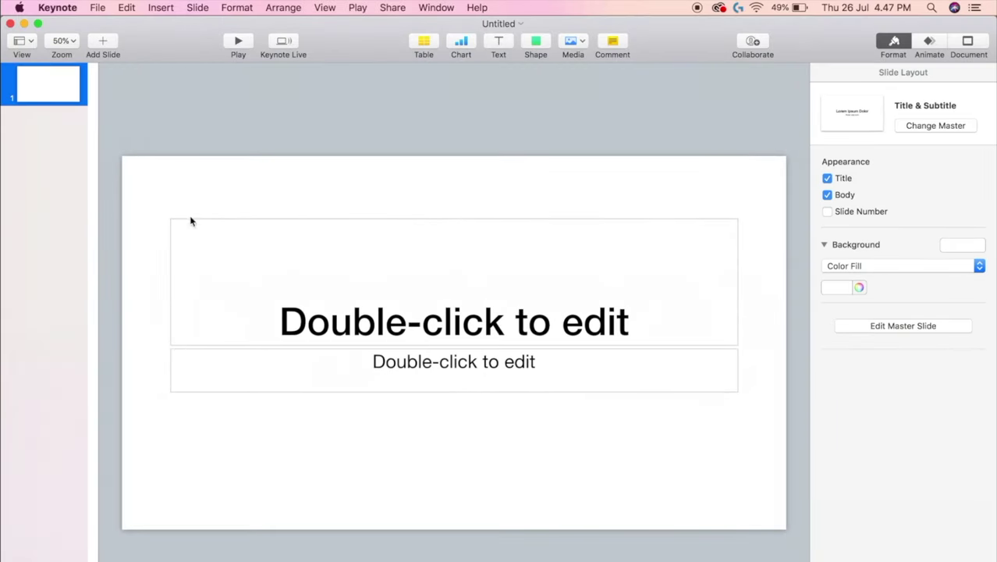
Step: Delete the title and subtitle placeholders to leave the slide blank
left_click_drag(114, 200, 542, 412)
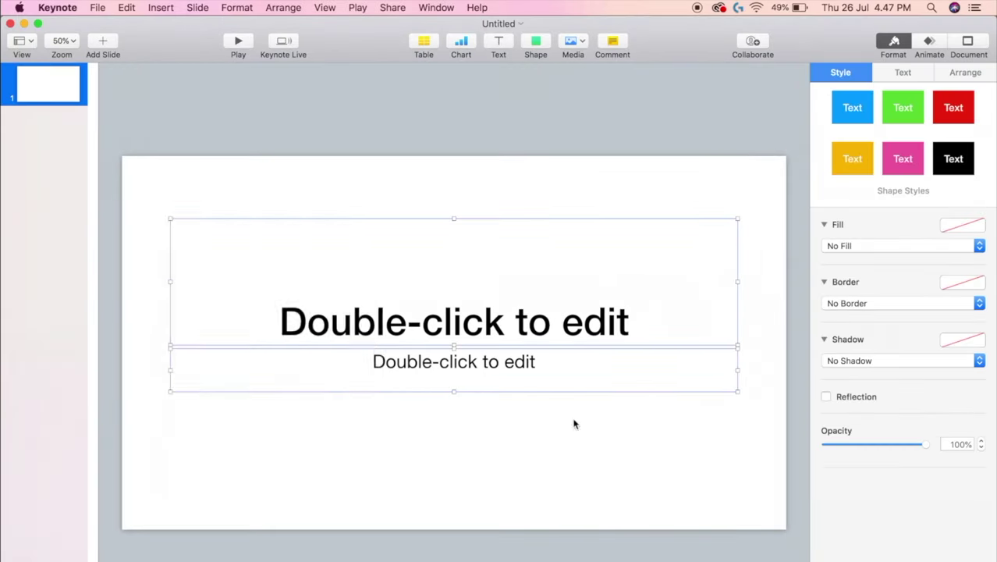
key("Delete")
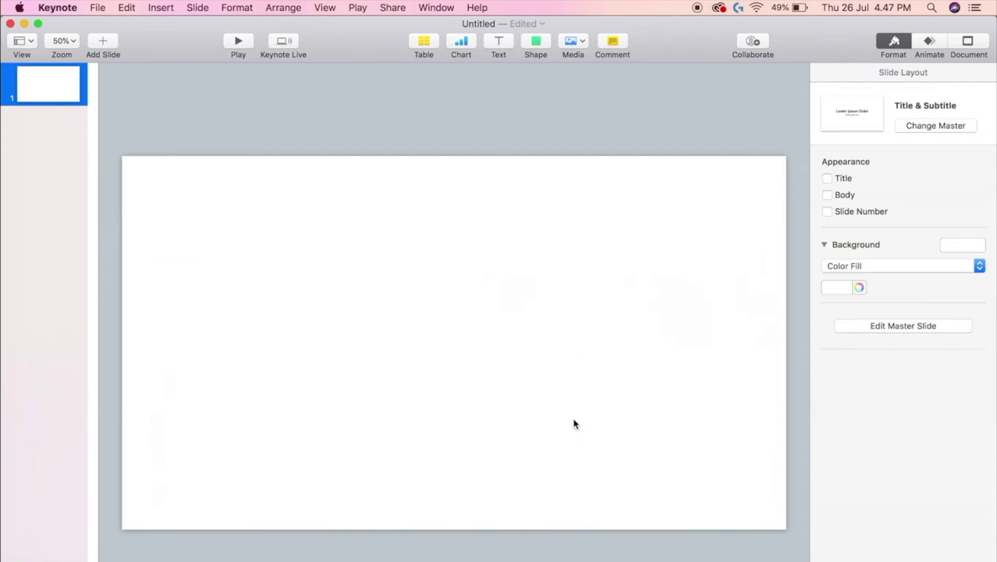
scroll(573, 424, "down", 2)
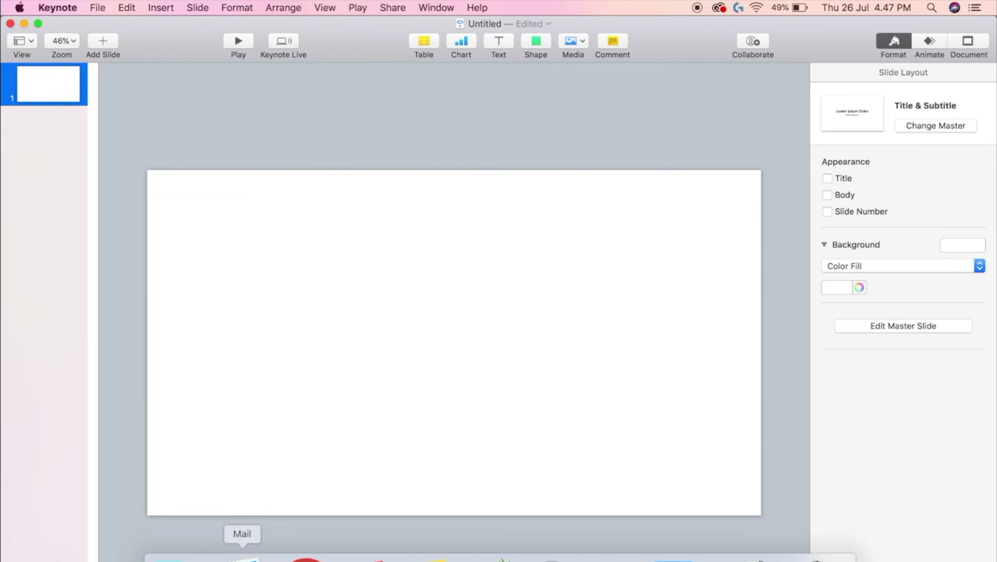
Step: Drag 1.png and 2.png from the Untitled design folder onto the slide
left_click(178, 548)
left_click_drag(349, 131, 651, 78)
left_click_drag(771, 132, 306, 280)
key("ctrl+Up")
left_click(761, 119)
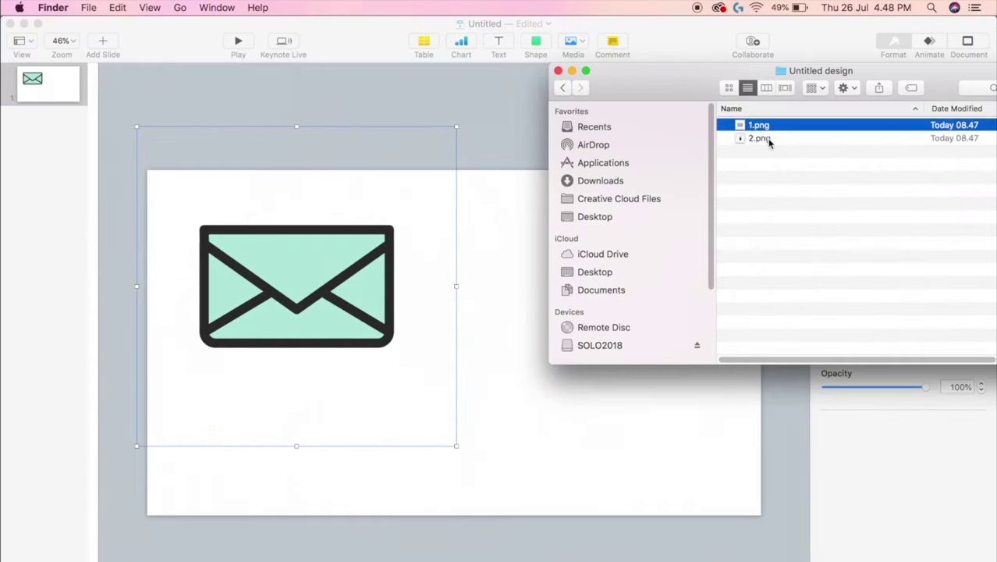
left_click_drag(768, 138, 511, 401)
Step: Shrink both images, placing the envelope at top left and the mouse on the right
left_click(475, 365)
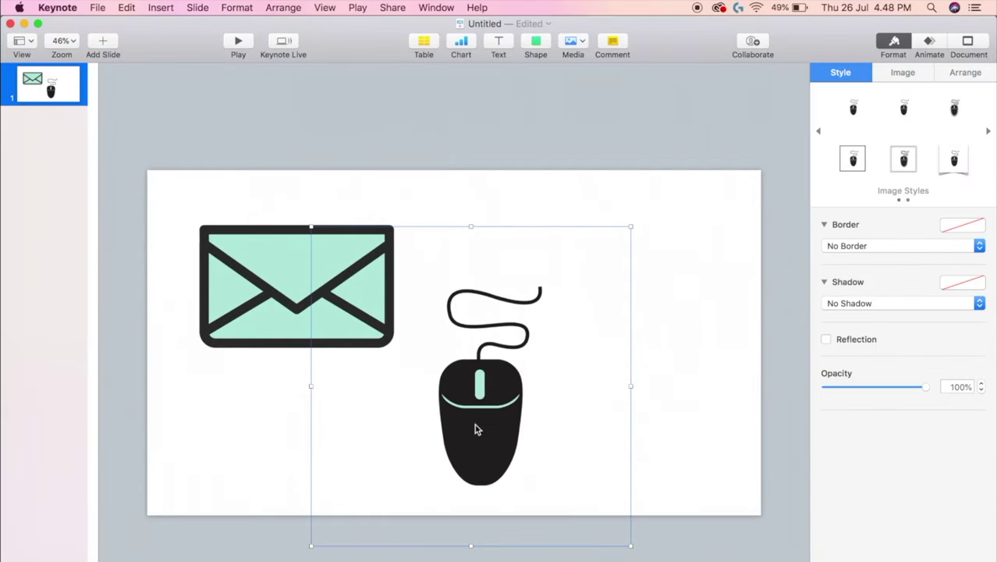
left_click_drag(474, 365, 598, 383)
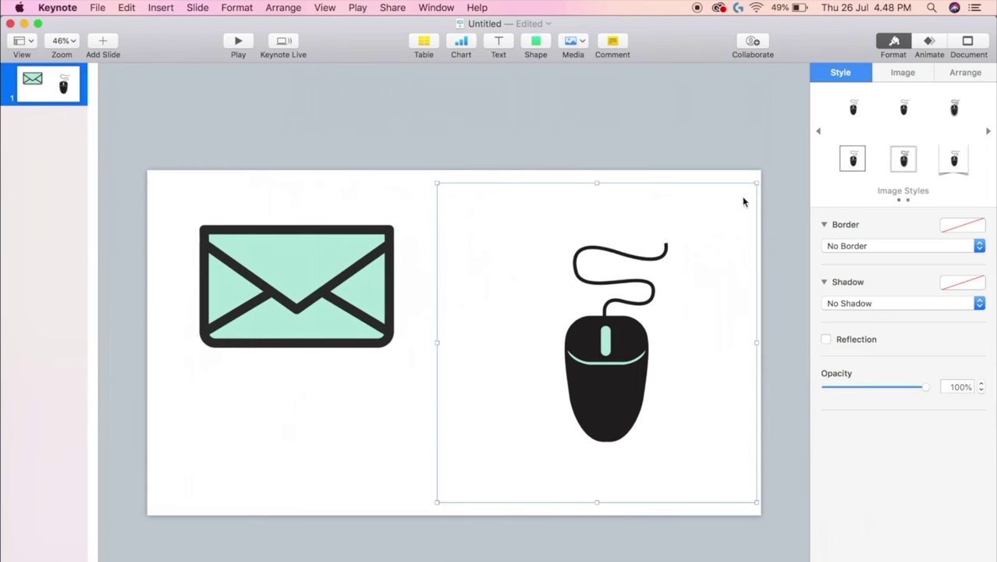
left_click_drag(760, 179, 703, 232)
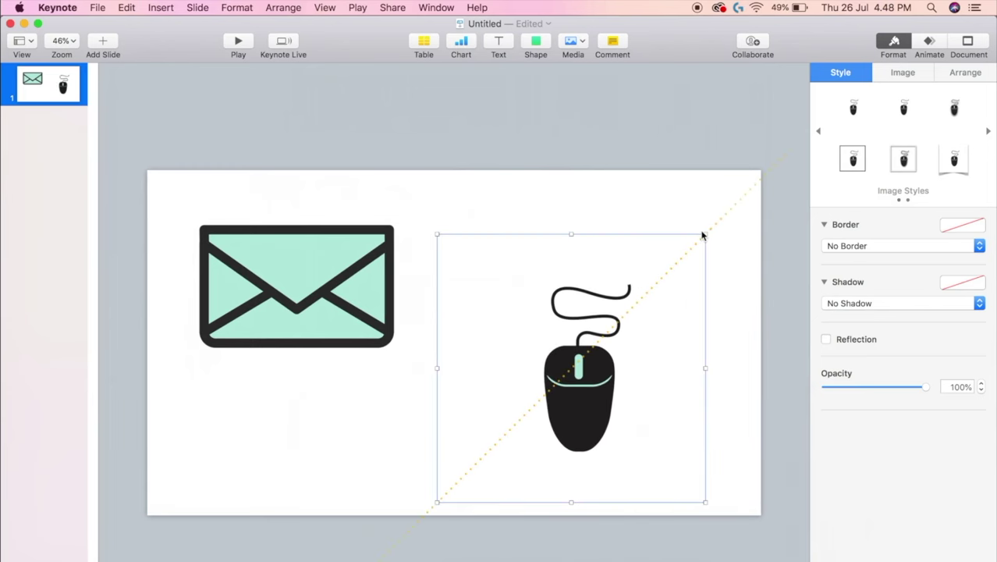
left_click_drag(582, 351, 615, 377)
left_click(314, 303)
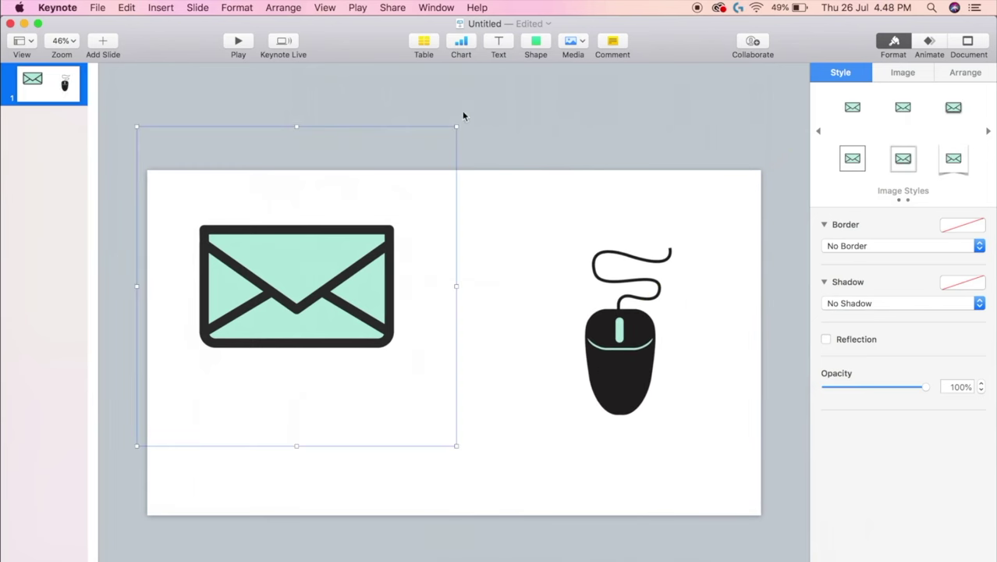
left_click_drag(455, 125, 329, 252)
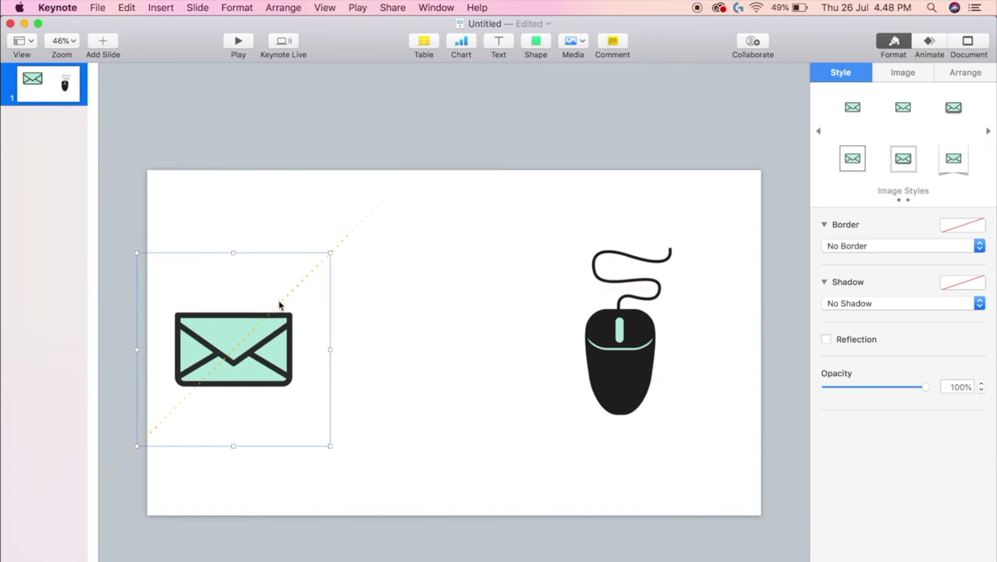
left_click_drag(257, 340, 270, 260)
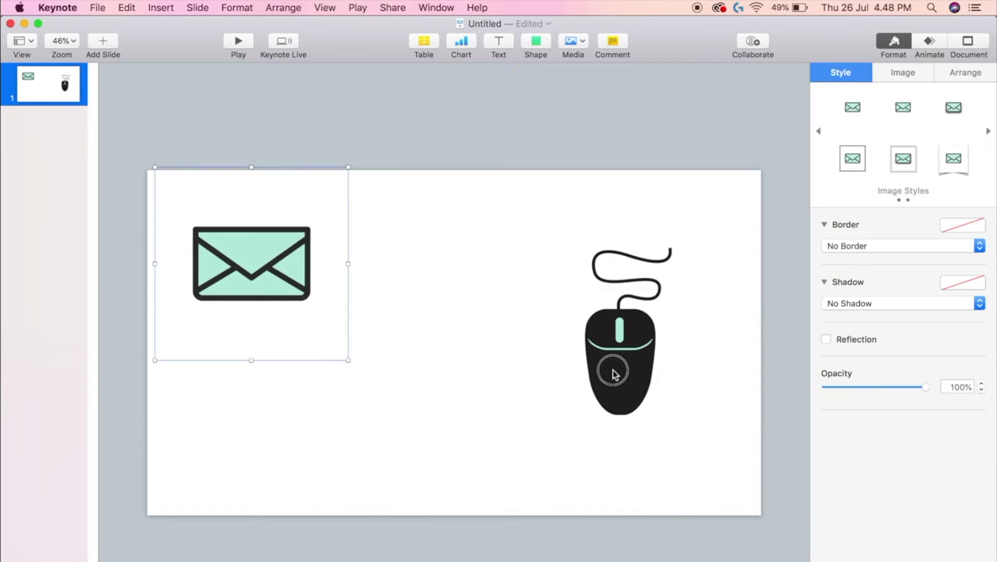
left_click_drag(614, 370, 644, 385)
left_click(709, 152)
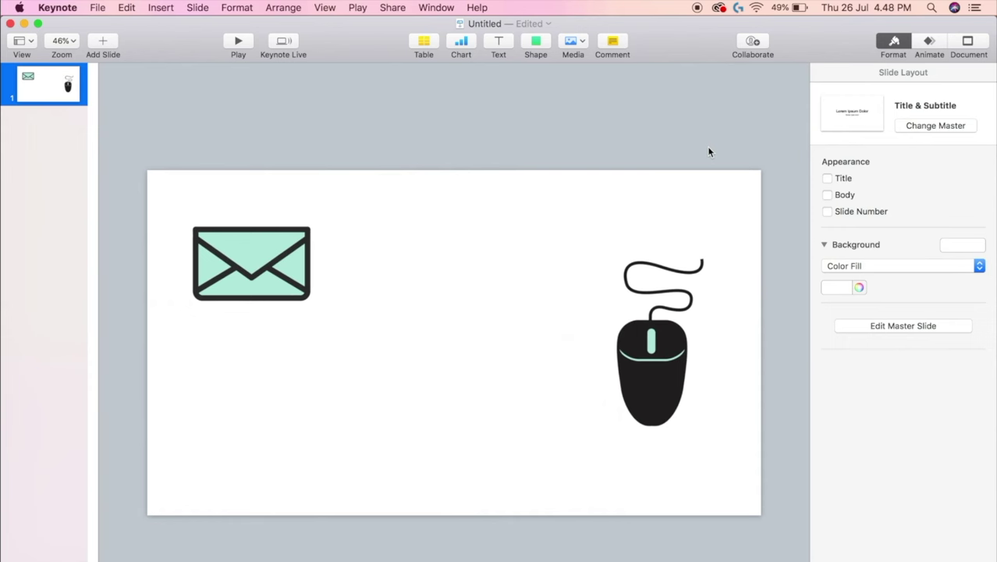
Step: Try Wipe, Blur, then Fade and Scale as the envelope's build-in effect
left_click(260, 244)
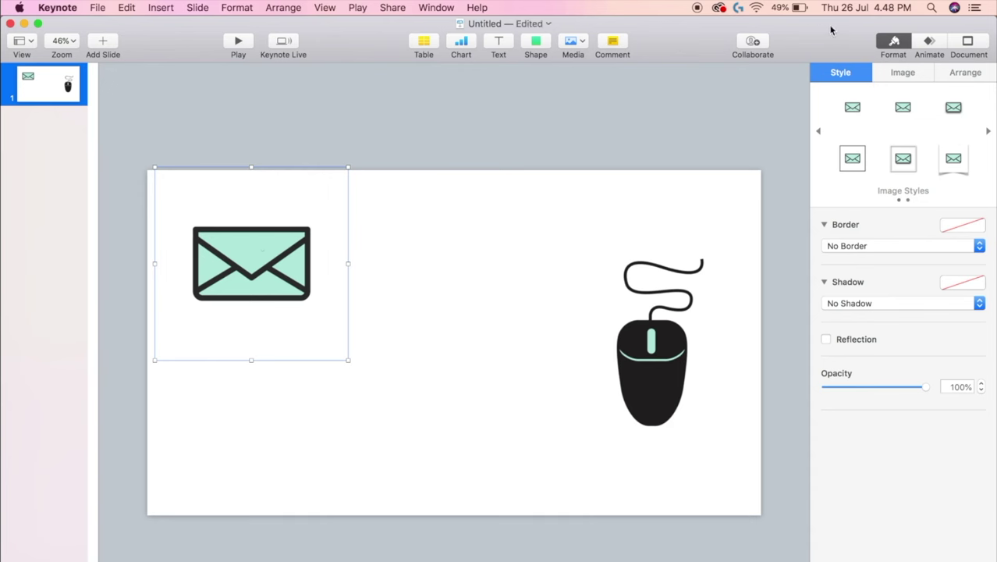
left_click(930, 45)
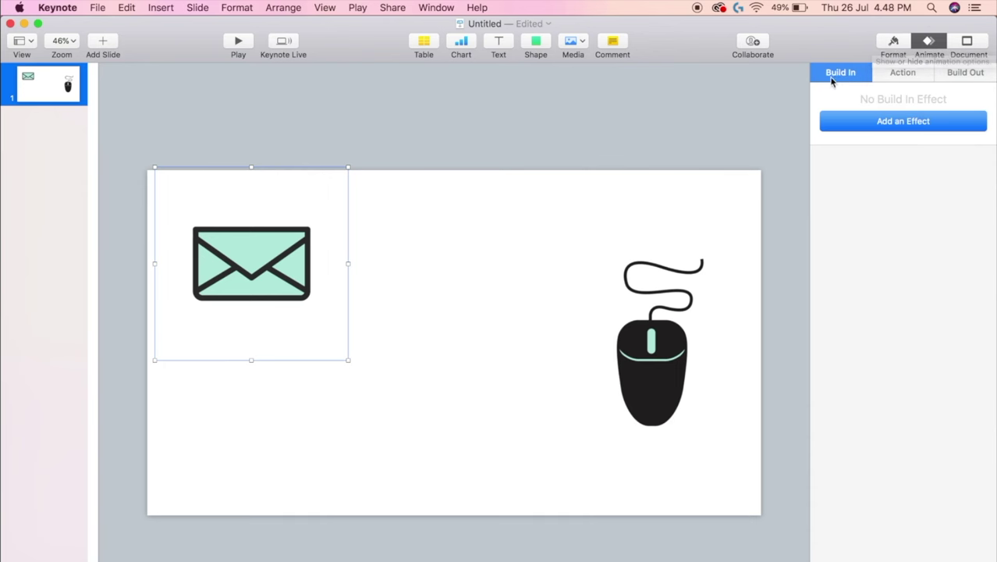
left_click(901, 122)
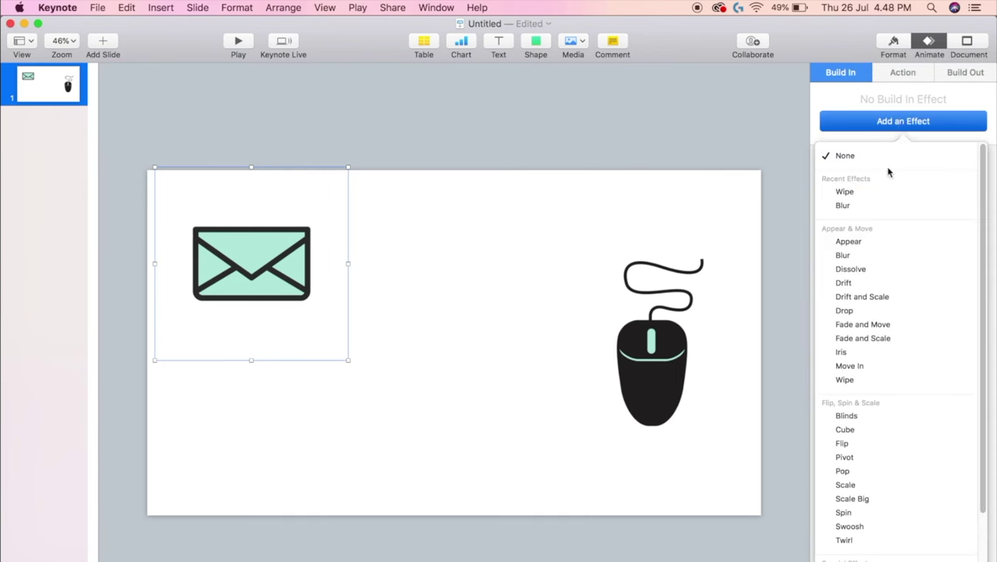
left_click(888, 192)
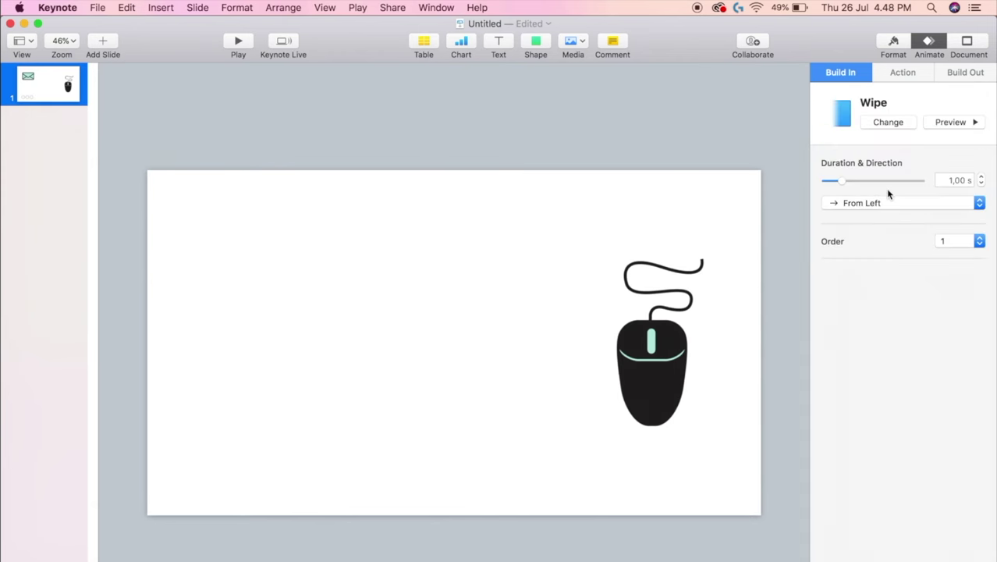
left_click(896, 123)
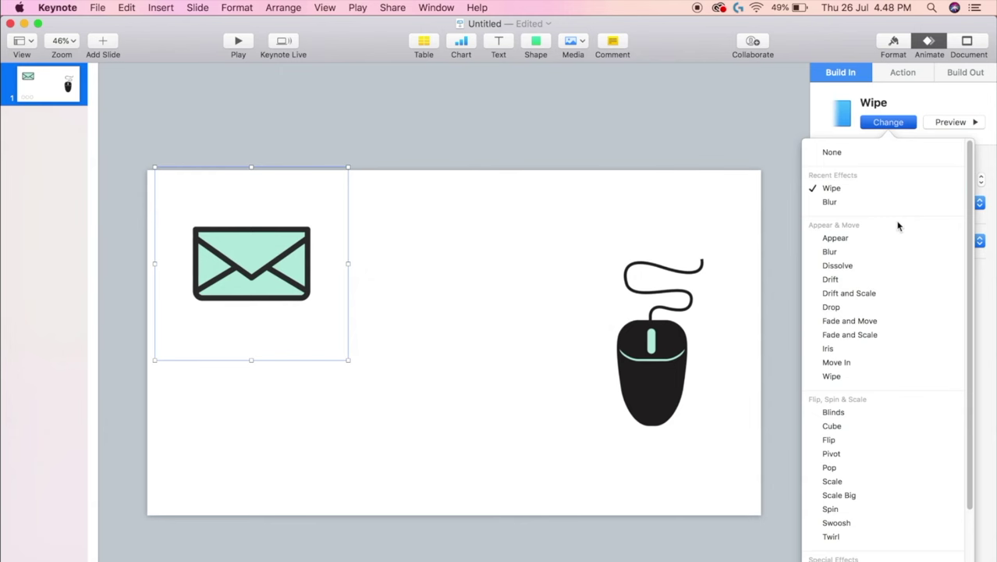
left_click(893, 251)
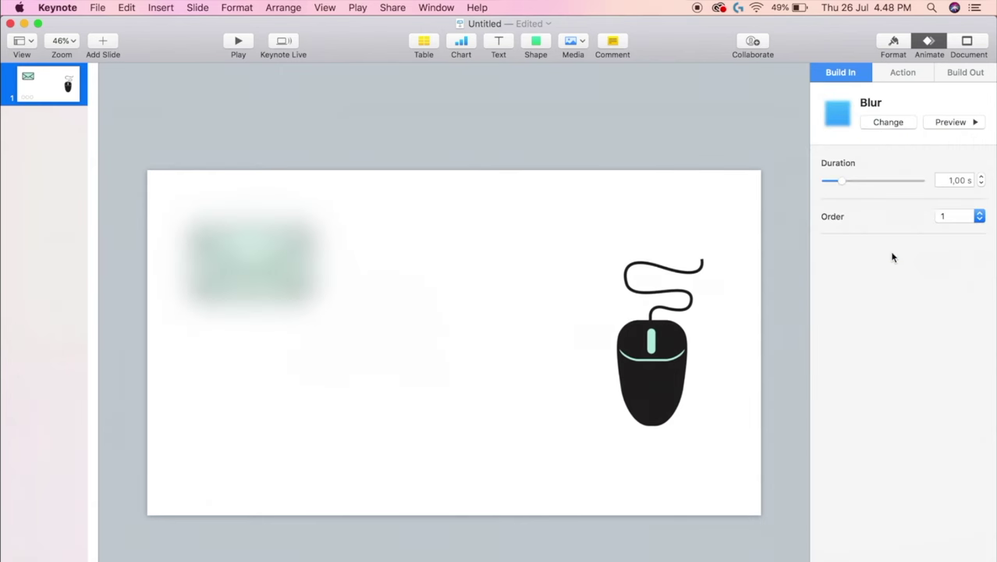
left_click(896, 122)
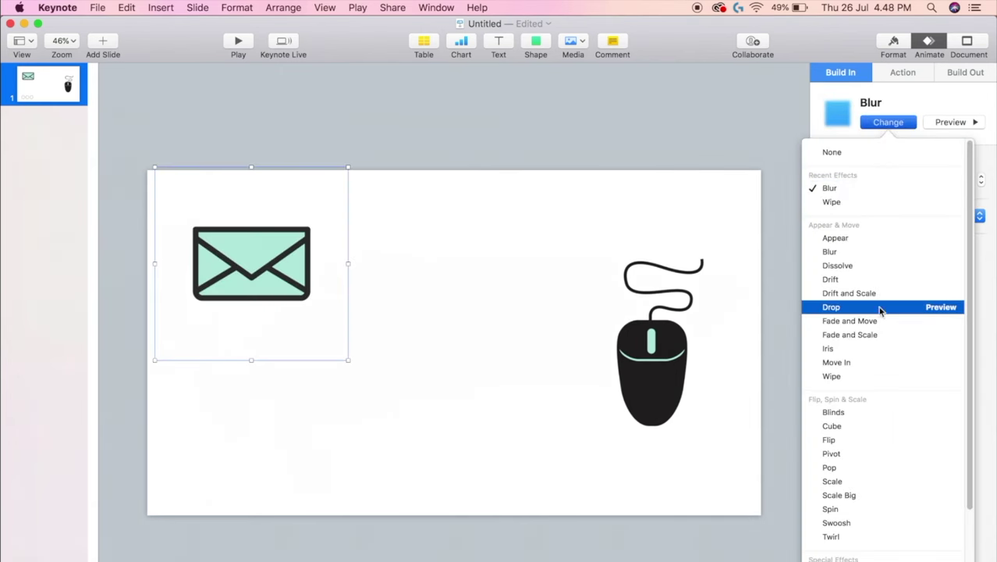
left_click(877, 335)
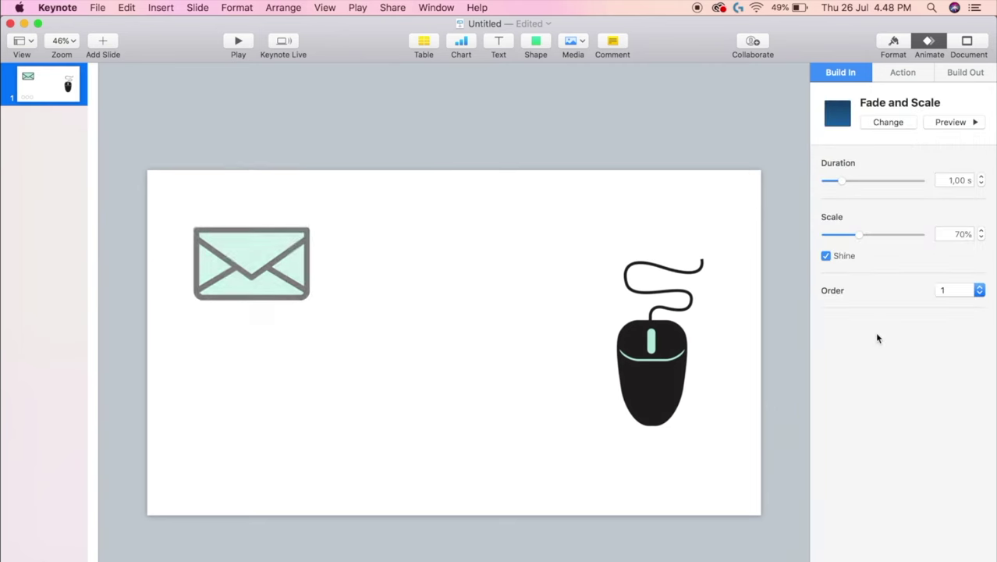
Step: Settle on Flip as the envelope's build-in and nudge both images slightly
left_click(884, 122)
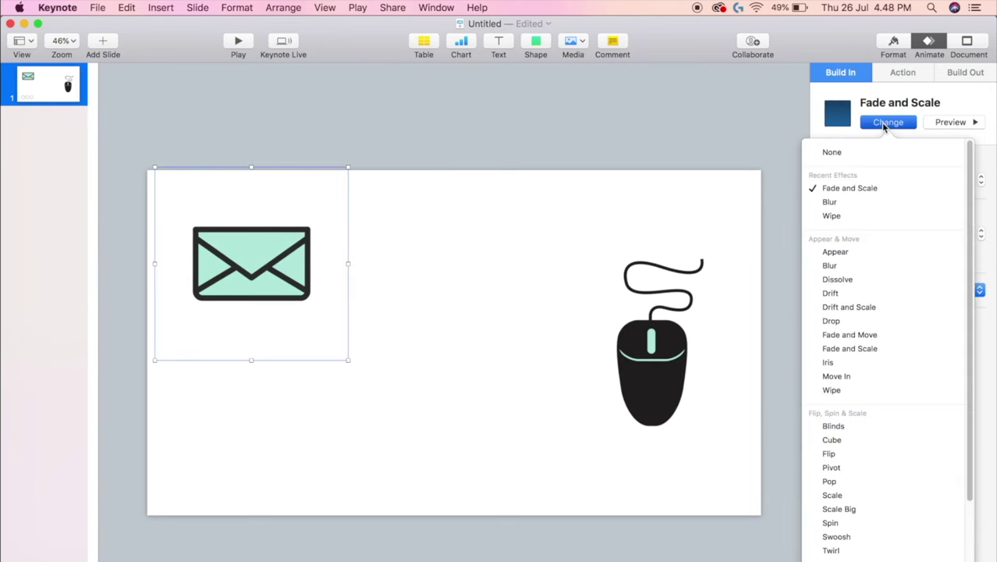
scroll(884, 369, "down", 2)
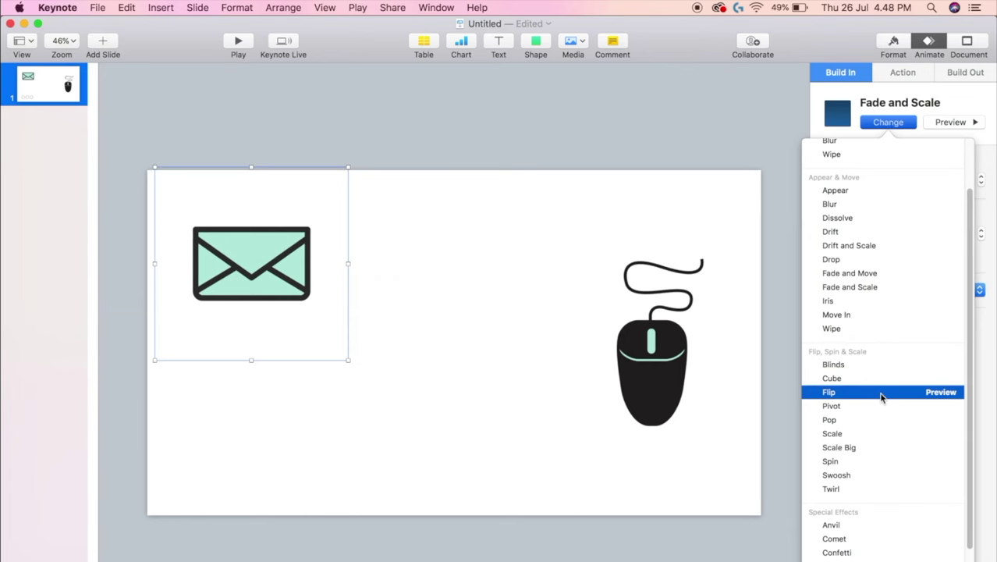
left_click(882, 394)
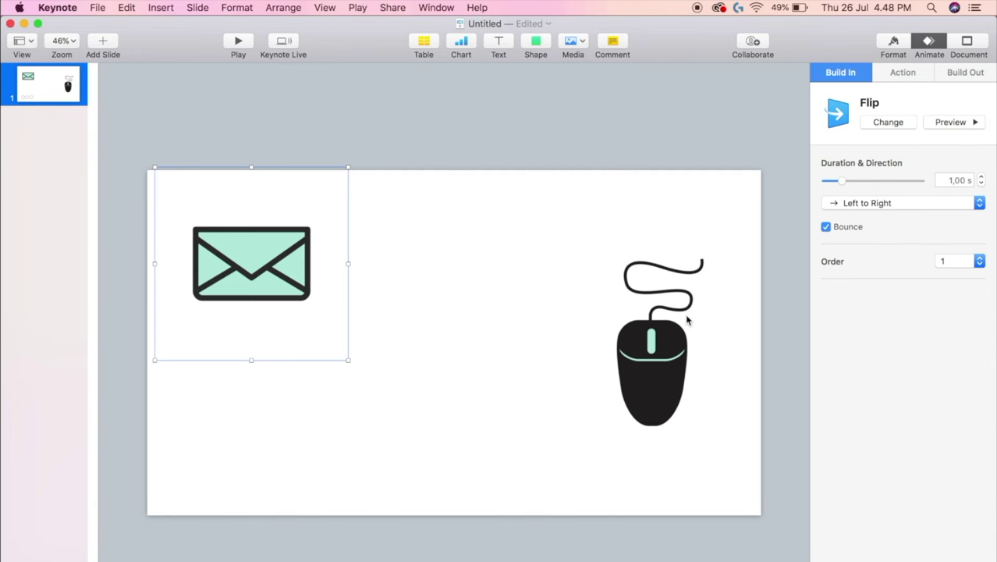
left_click_drag(251, 287, 246, 287)
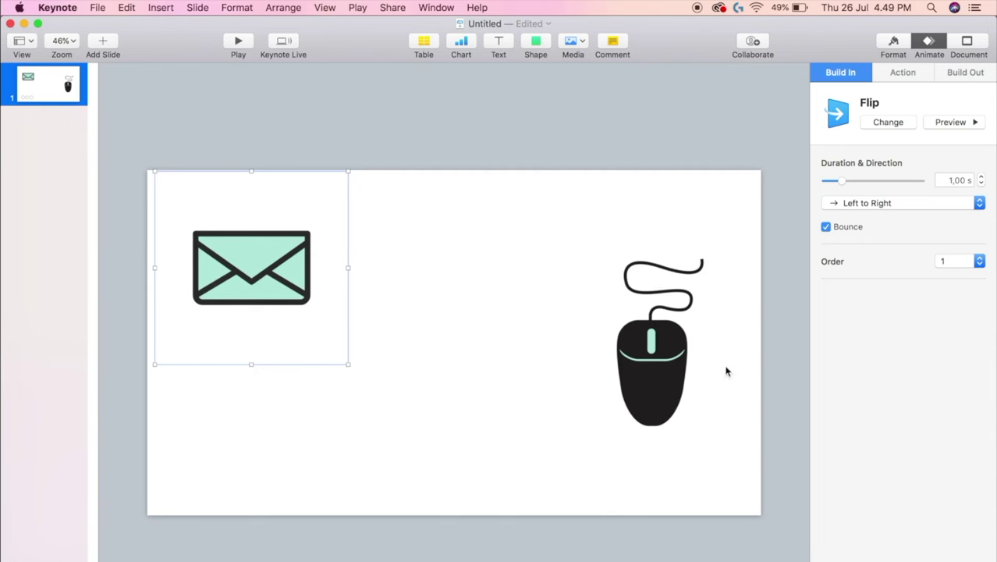
left_click_drag(673, 373, 681, 375)
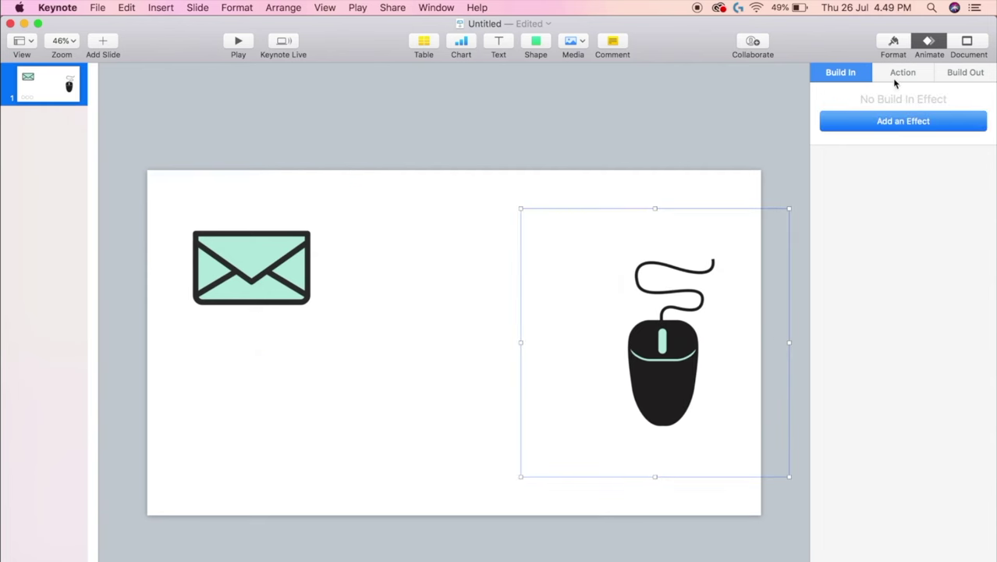
Step: Give the mouse image a Drop build-in lasting 2.00 s and preview it
left_click(900, 121)
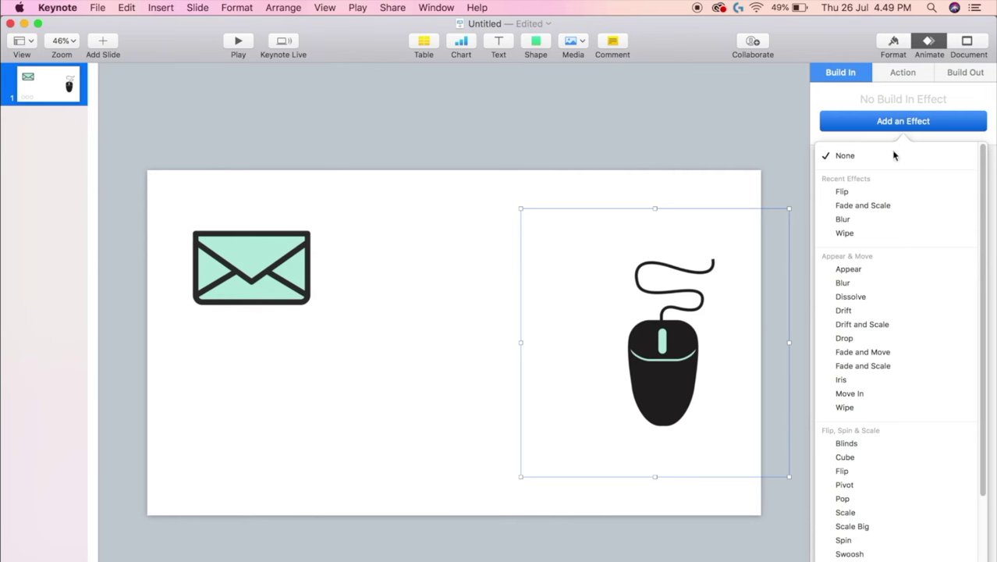
left_click(845, 337)
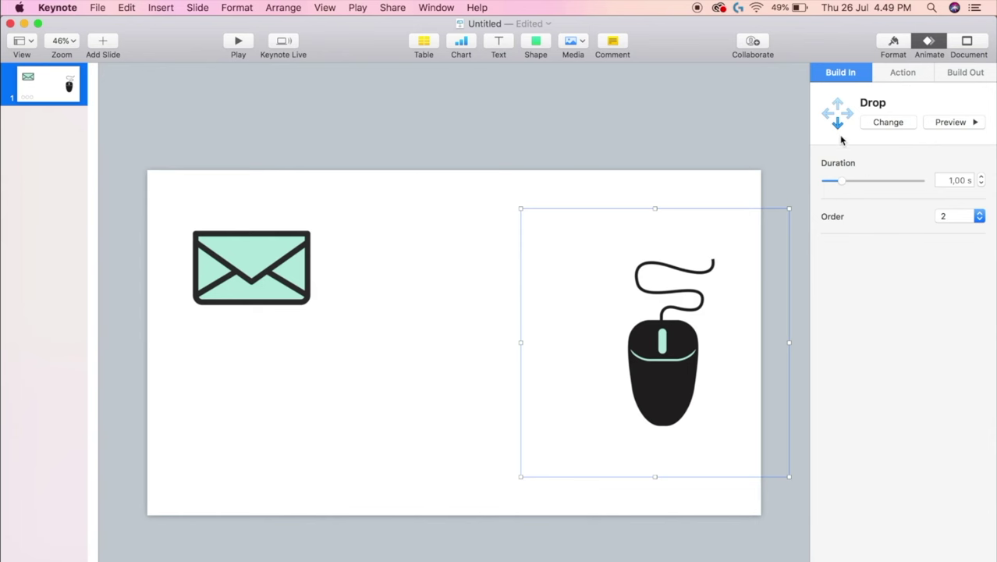
left_click_drag(845, 181, 855, 182)
left_click(971, 122)
Step: Shrink the mouse toward the lower right and make the envelope slightly smaller
left_click_drag(789, 209, 731, 269)
left_click_drag(656, 369, 690, 408)
left_click(279, 291)
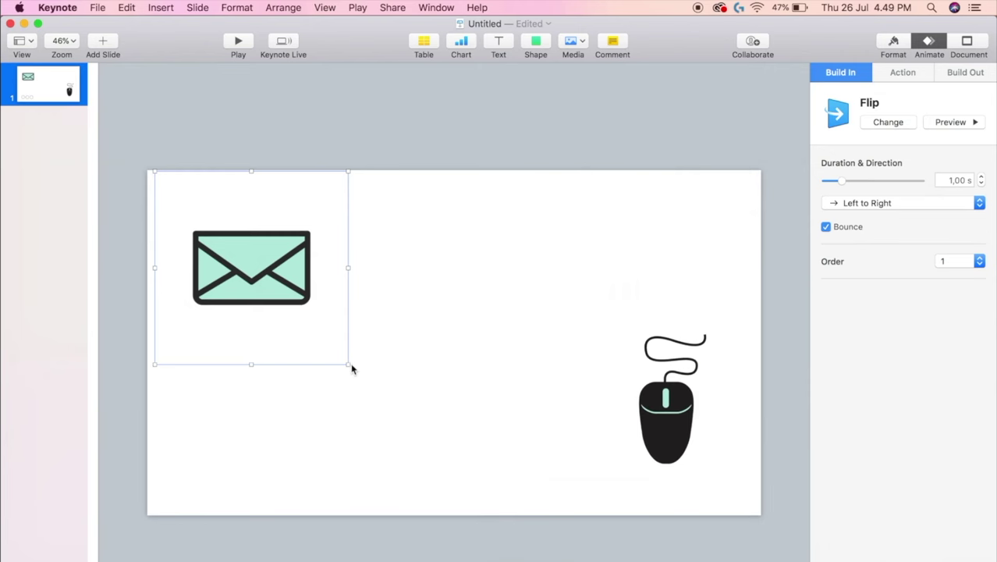
left_click_drag(351, 369, 277, 280)
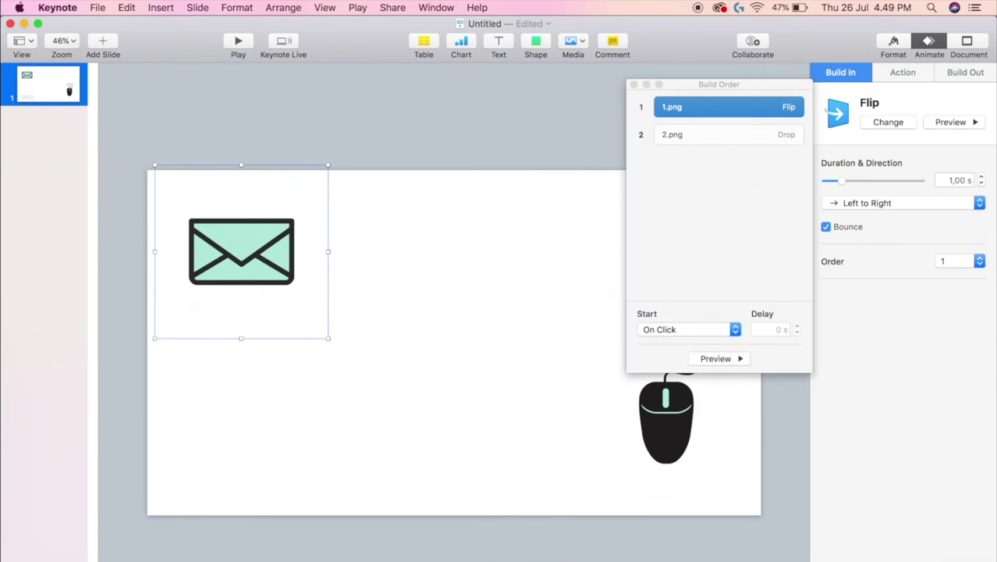
Step: Confirm in Build Order that the envelope builds first and the mouse second
left_click(721, 112)
left_click(728, 137)
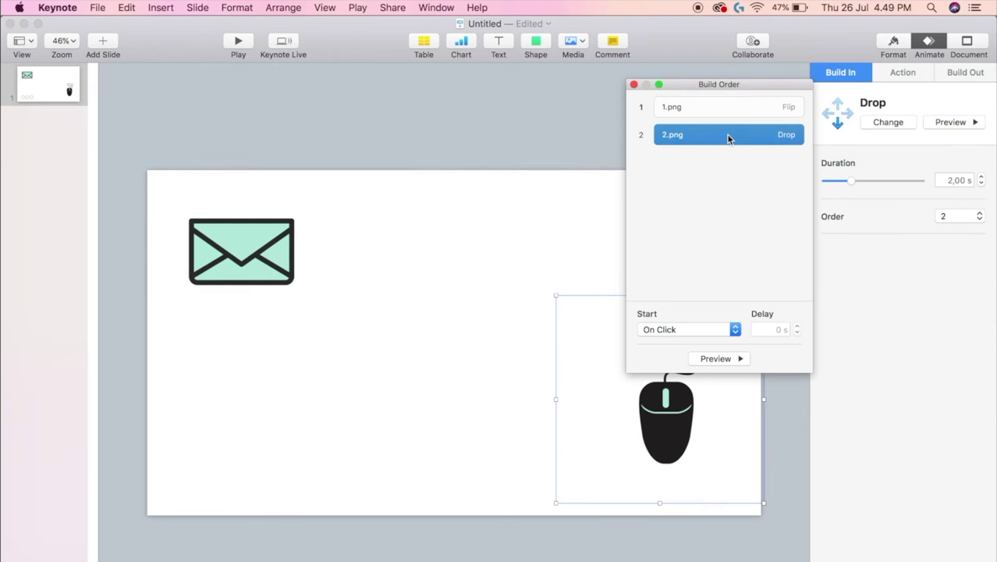
left_click(634, 84)
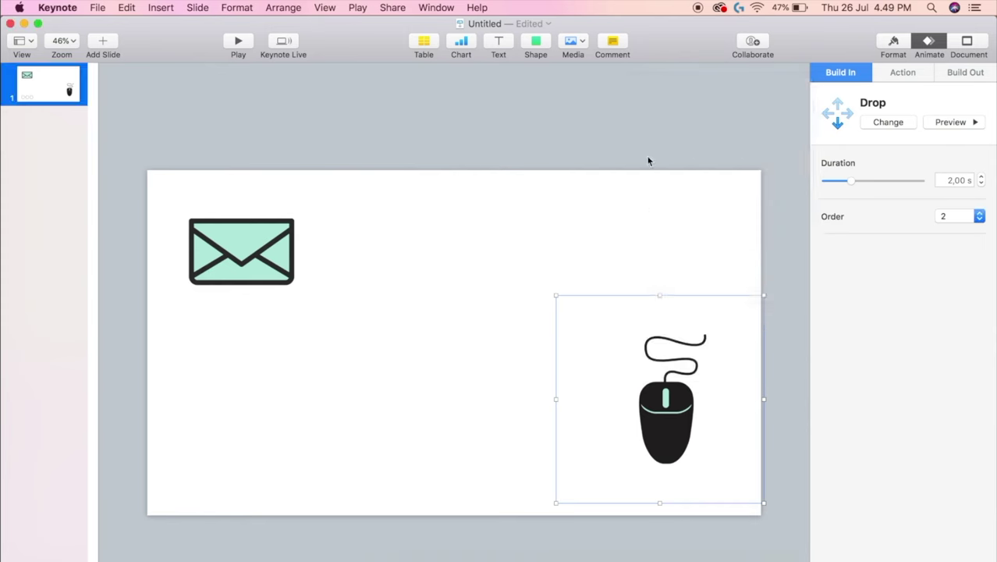
left_click(649, 161)
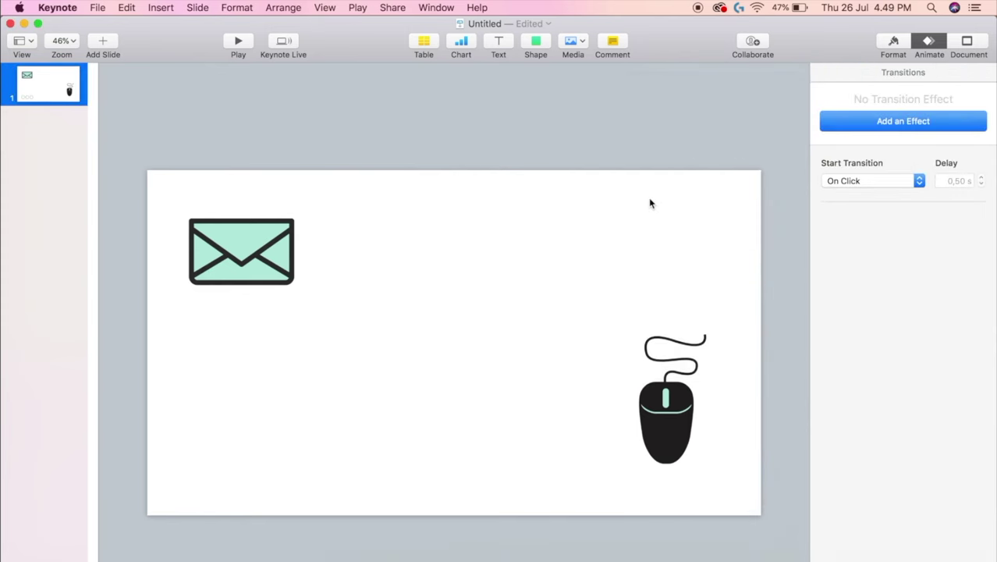
Step: Set the slide's background fill to No Fill
left_click(895, 42)
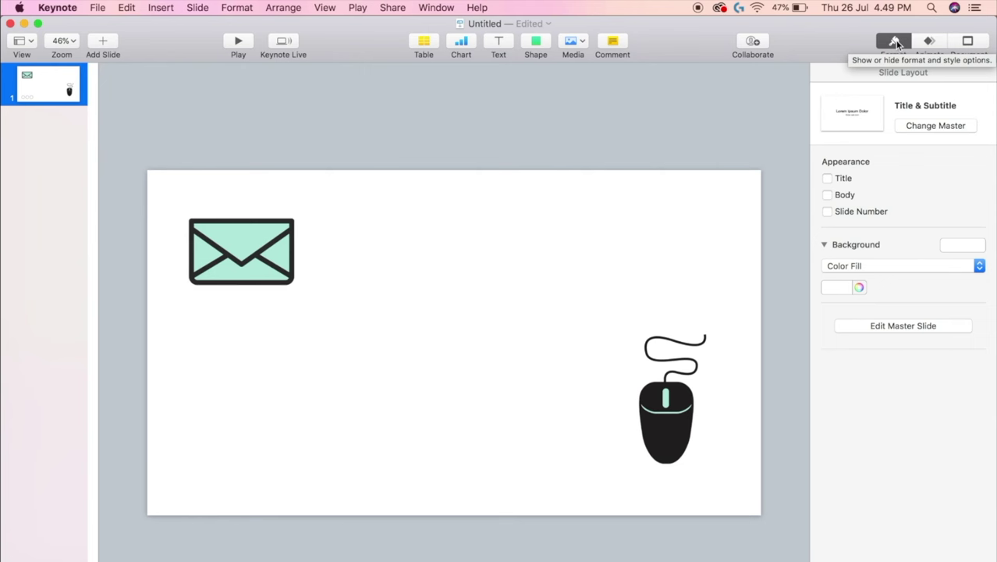
left_click(949, 265)
left_click(942, 254)
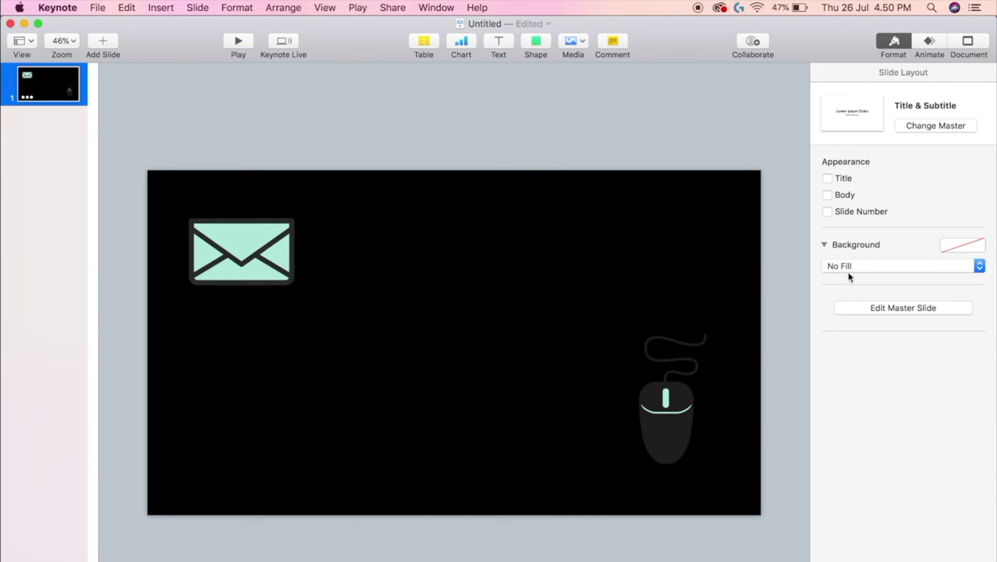
Step: Set up a movie export at Custom 1024 × 768 resolution with Apple ProRes 4444 compression
left_click(95, 7)
mouse_move(129, 153)
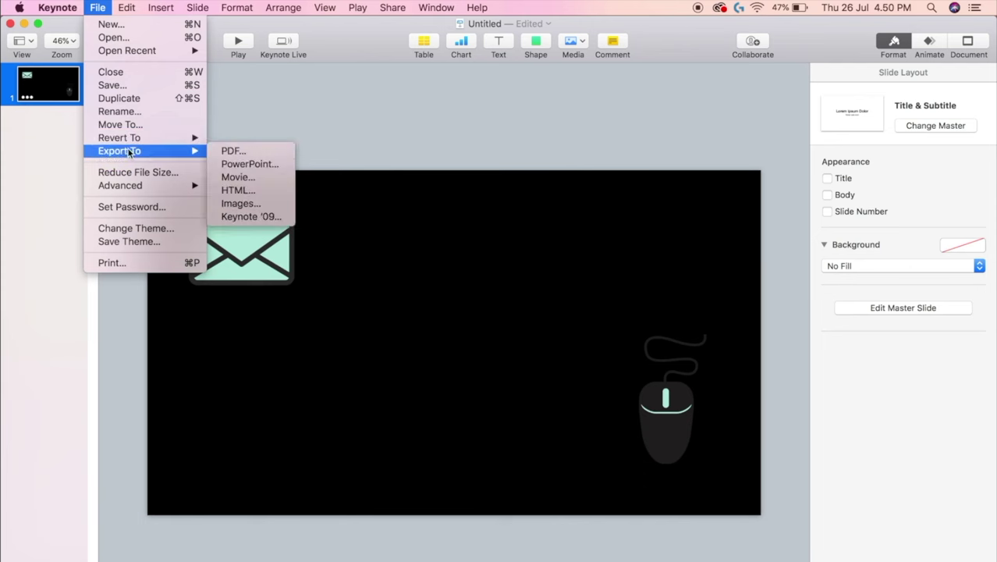
left_click(250, 178)
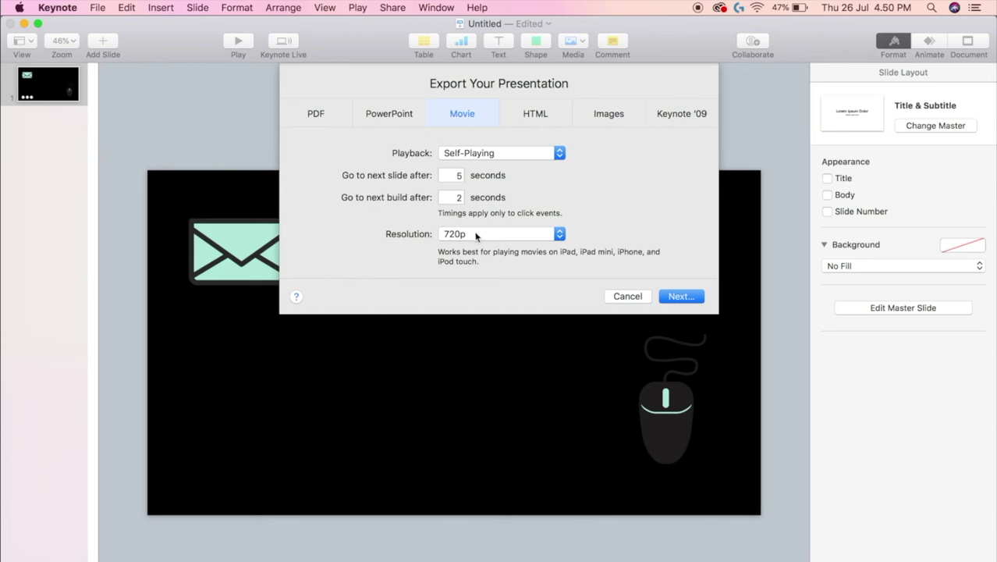
left_click(557, 235)
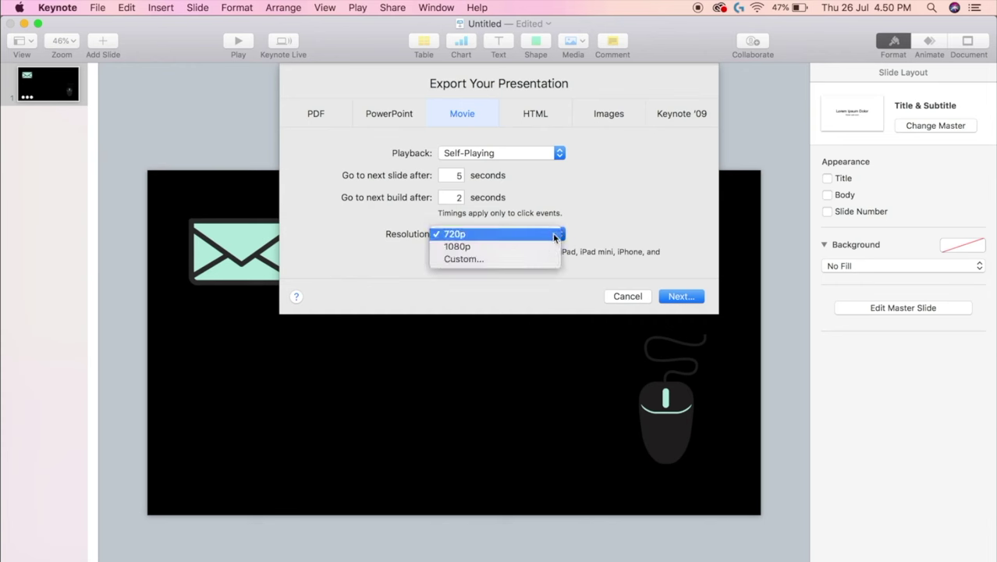
left_click(545, 258)
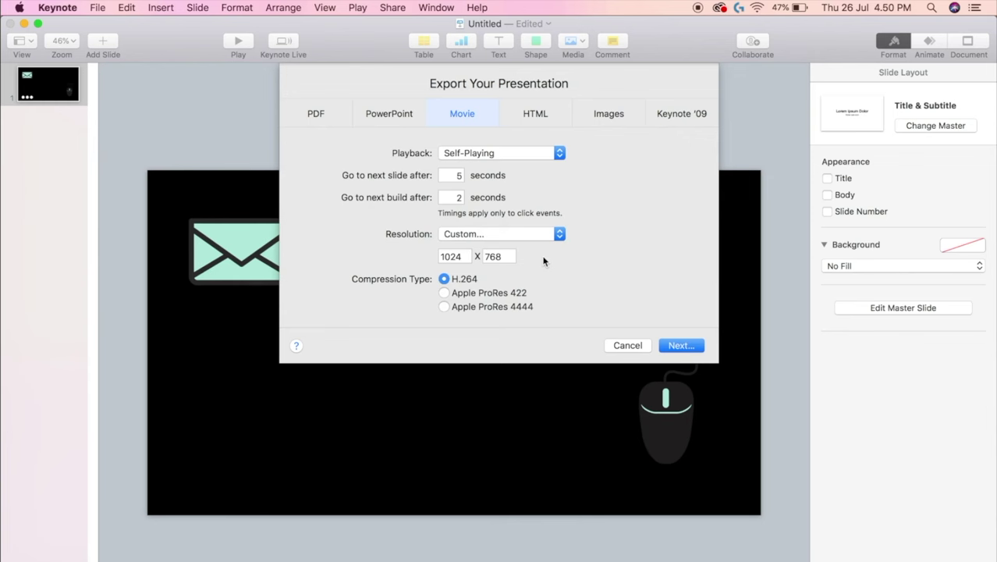
left_click(445, 307)
Step: Save the exported movie as 'animations' in Downloads
key("Return")
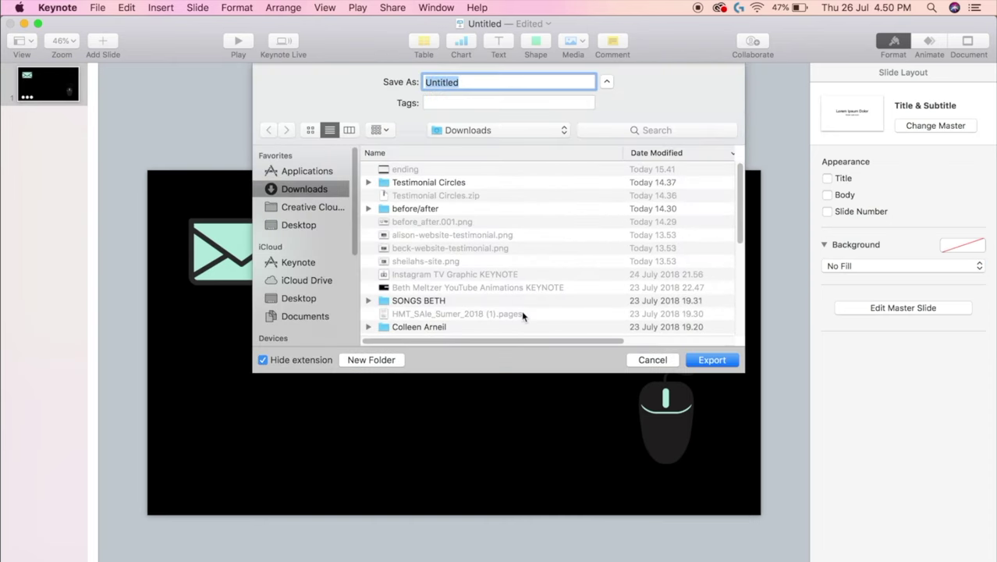
type("animations")
key("Return")
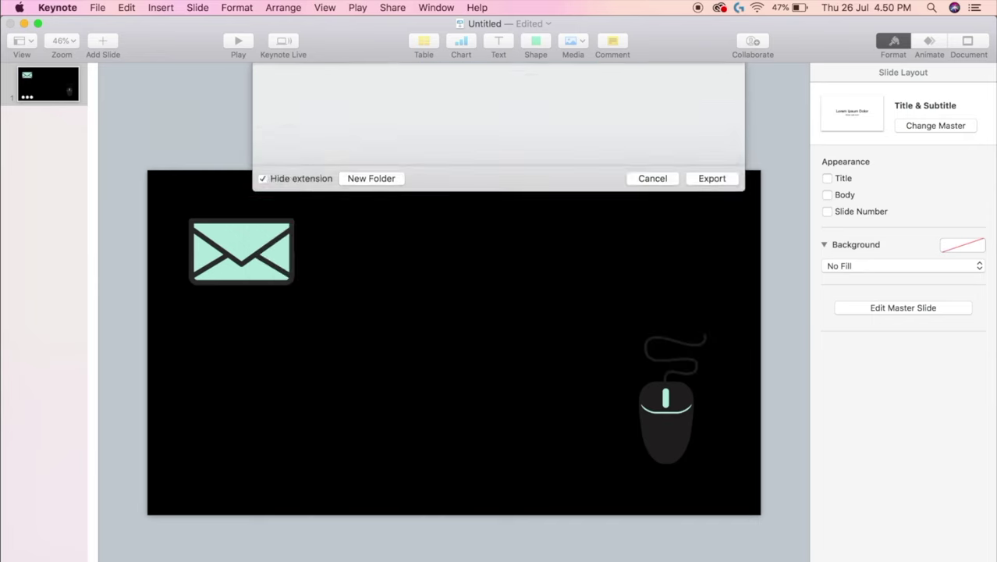
Step: Launch iMovie through Spotlight and create a new movie project, My Movie 17
left_click(930, 8)
type("imovie")
key("Return")
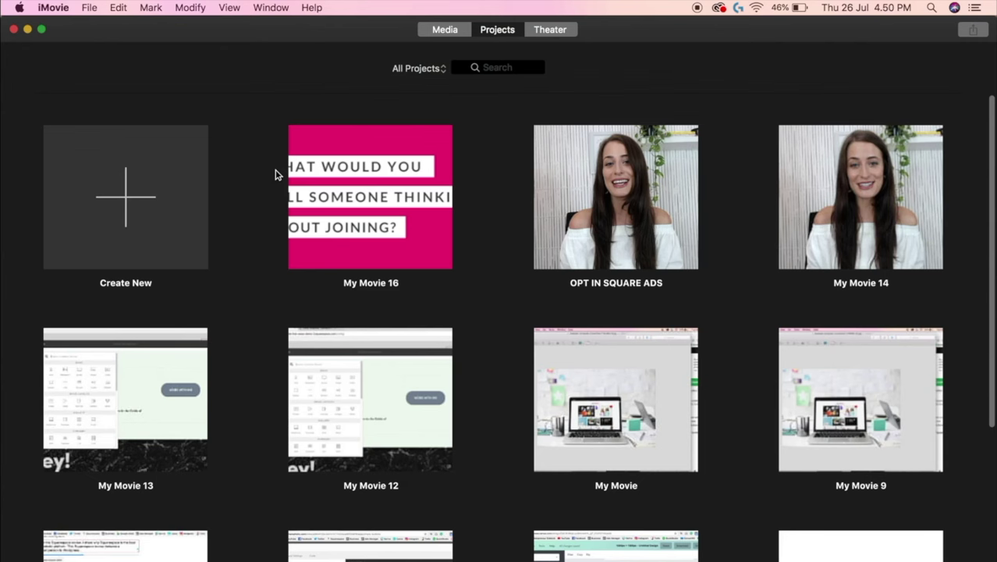
left_click(124, 207)
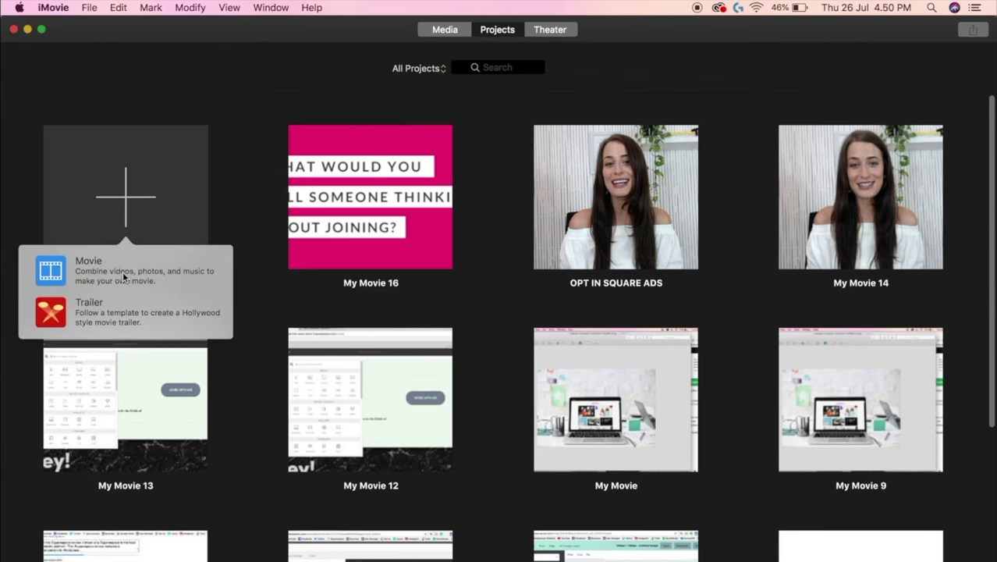
left_click(123, 275)
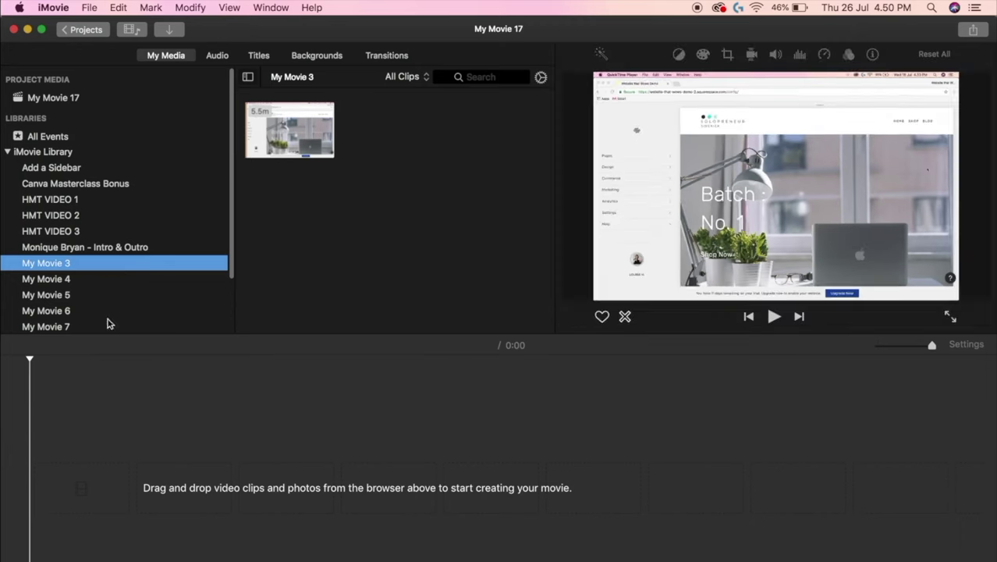
Step: Drag the 2:31 talking-head video from the SOLO2018 drive onto the timeline
left_click(151, 550)
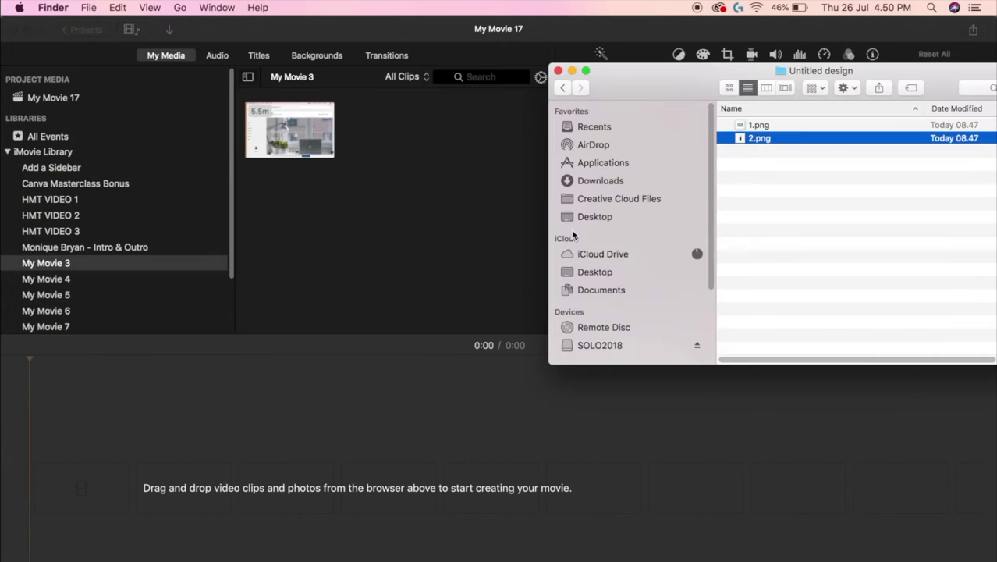
left_click(638, 345)
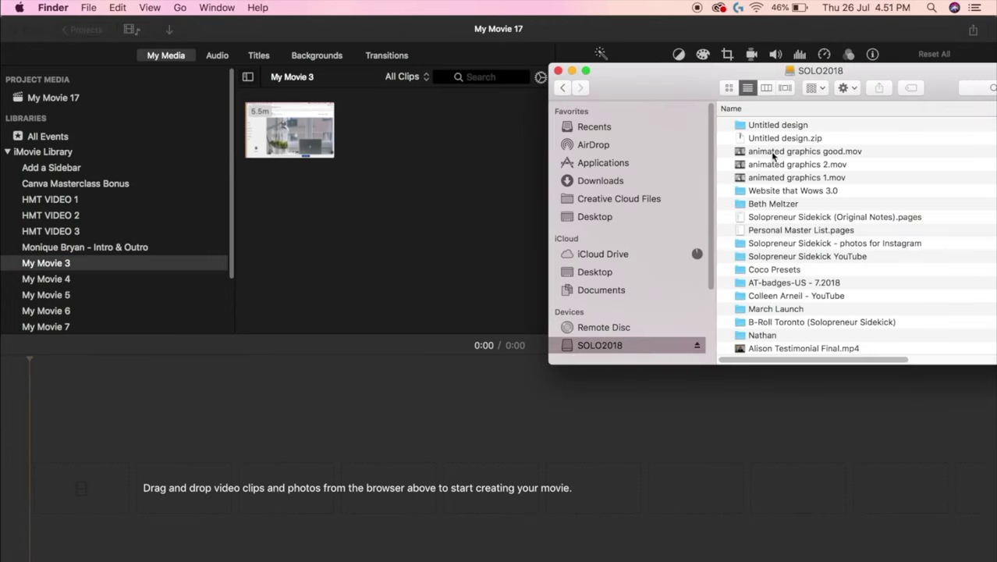
left_click_drag(772, 149, 61, 512)
left_click(64, 499)
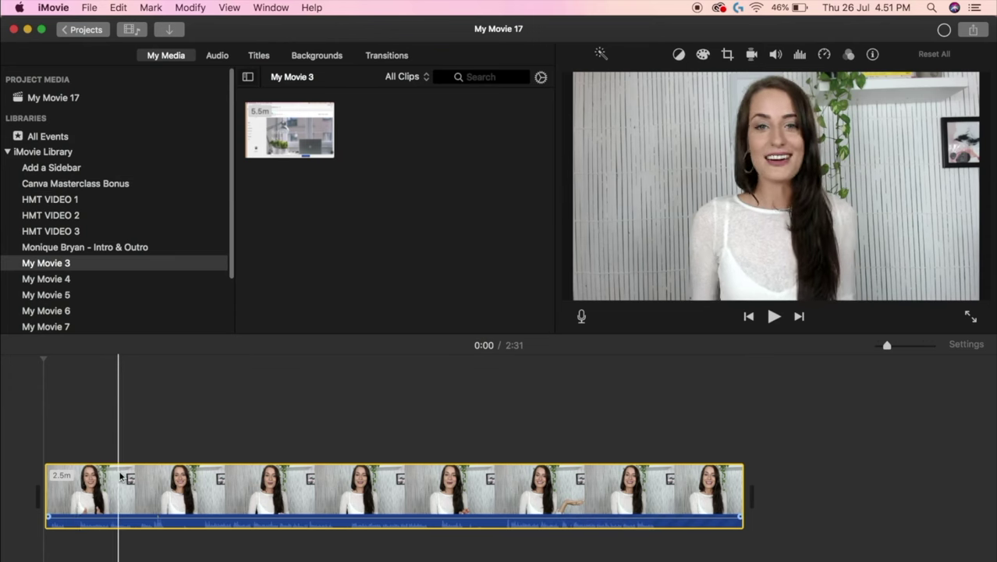
left_click(39, 474)
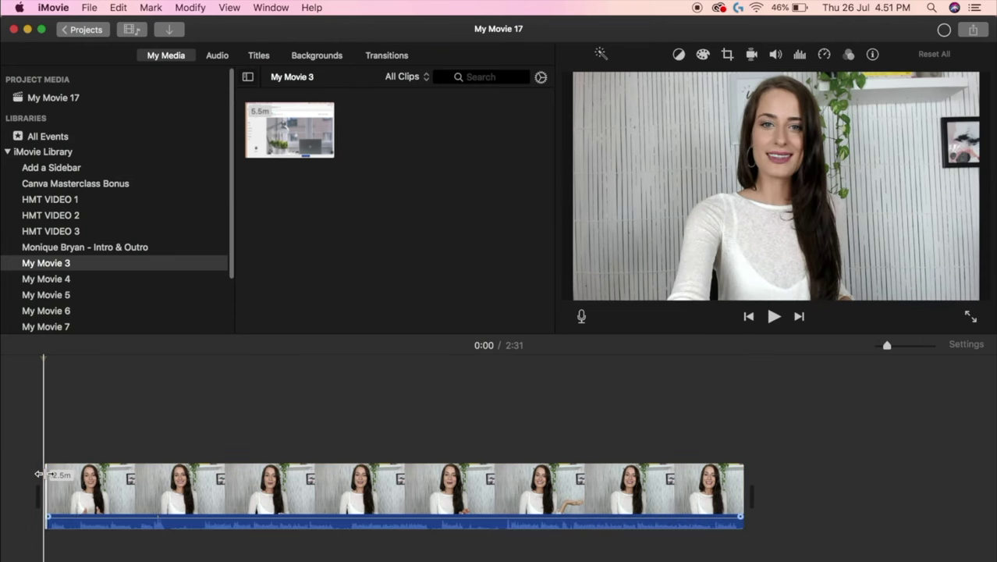
key("ctrl+Up")
Step: Drag the animations movie from Downloads above the talking-head clip's start as a cutaway
left_click(841, 68)
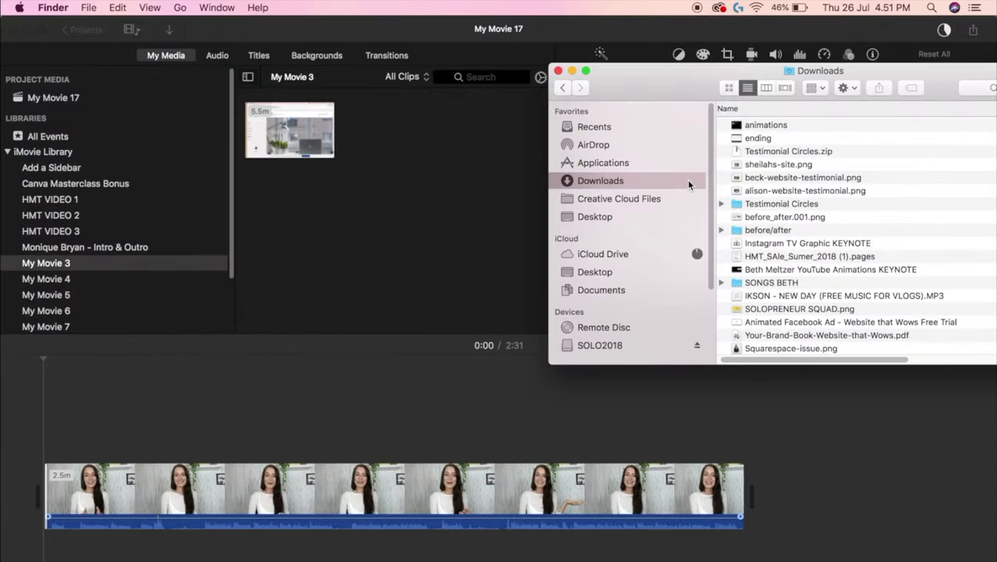
left_click(760, 126)
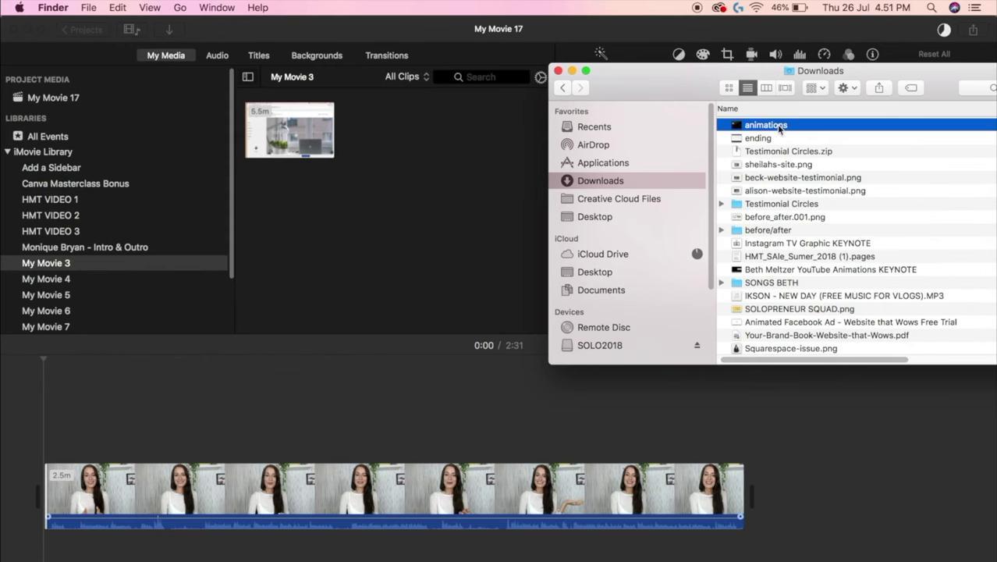
left_click_drag(778, 128, 44, 427)
left_click(55, 432)
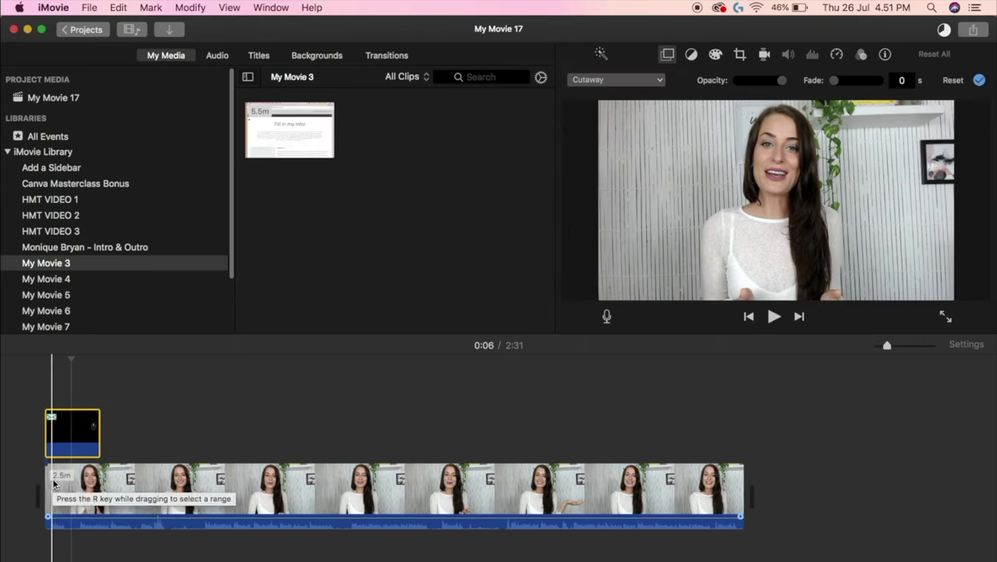
left_click(32, 436)
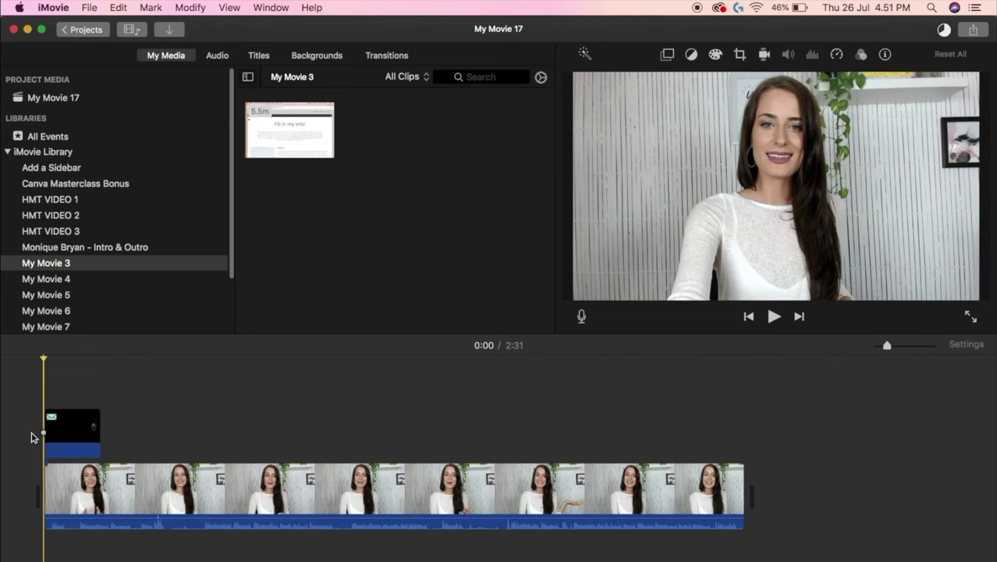
key("space")
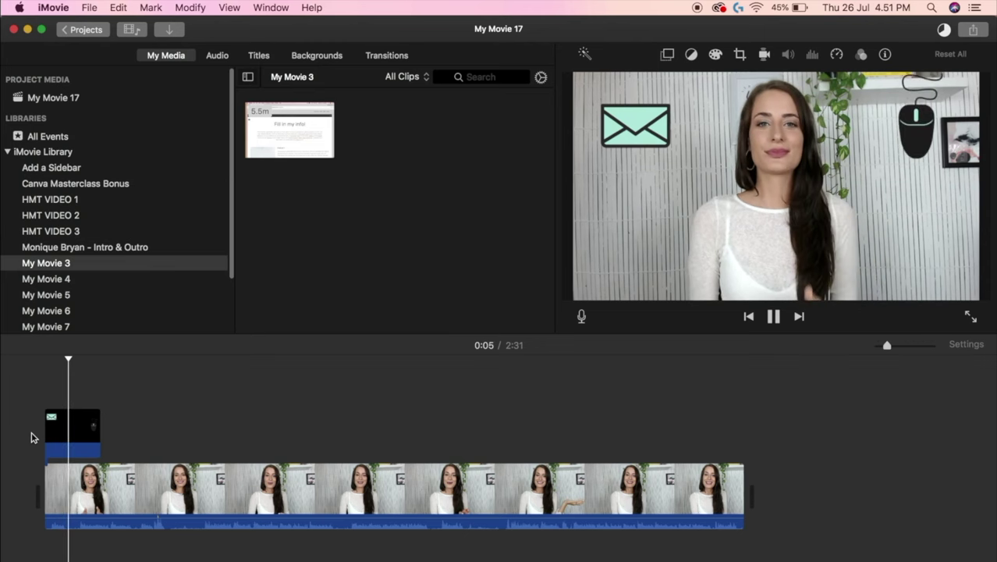
key("space")
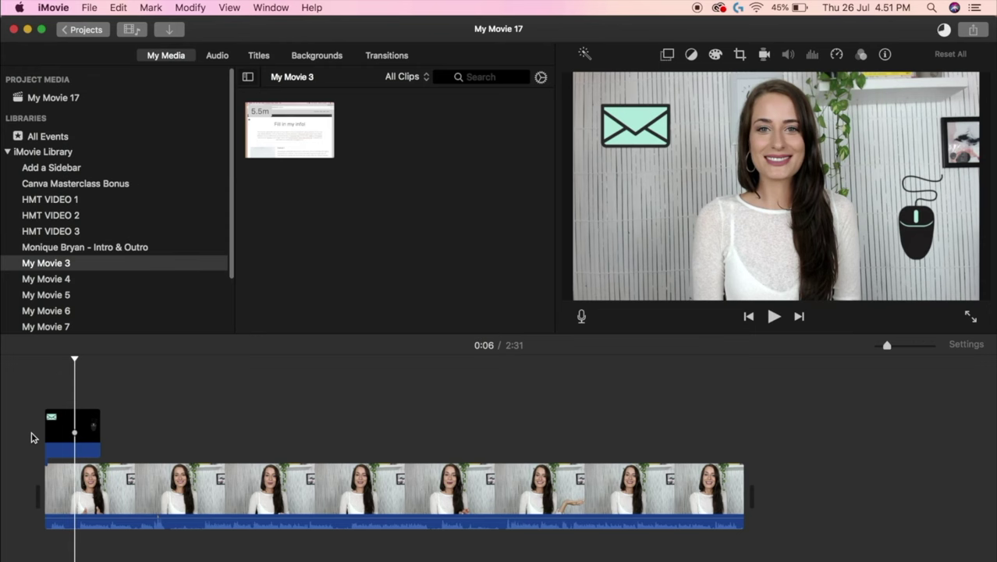
key("space")
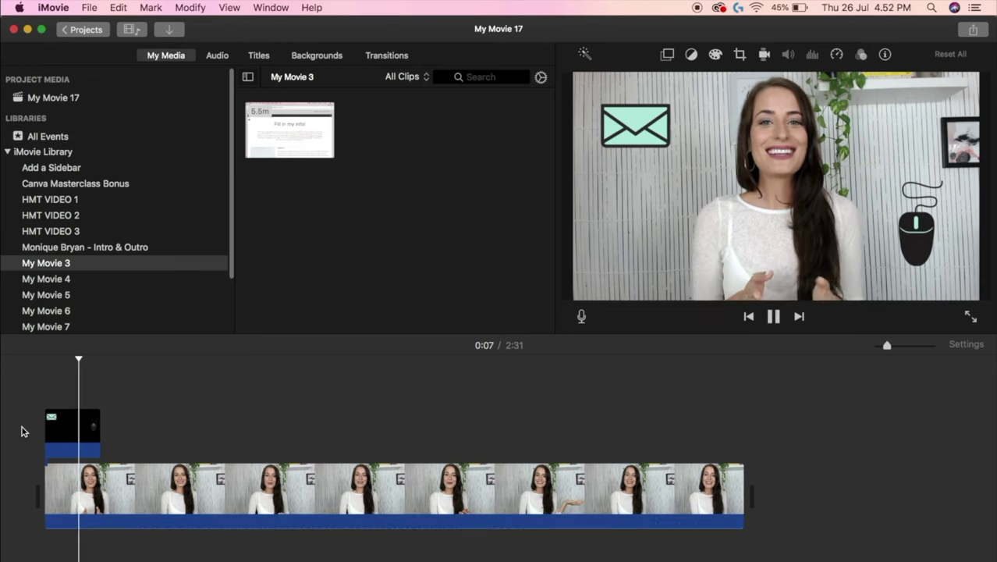
key("space")
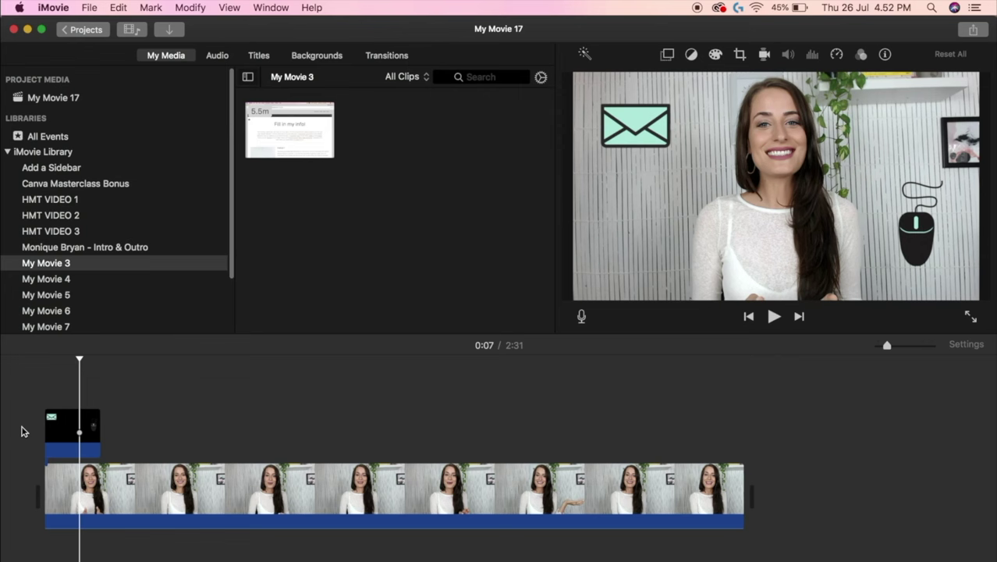
Step: Shift the animations overlay later, trim its start to about 10.5 s, then return to Keynote
left_click_drag(51, 421, 163, 424)
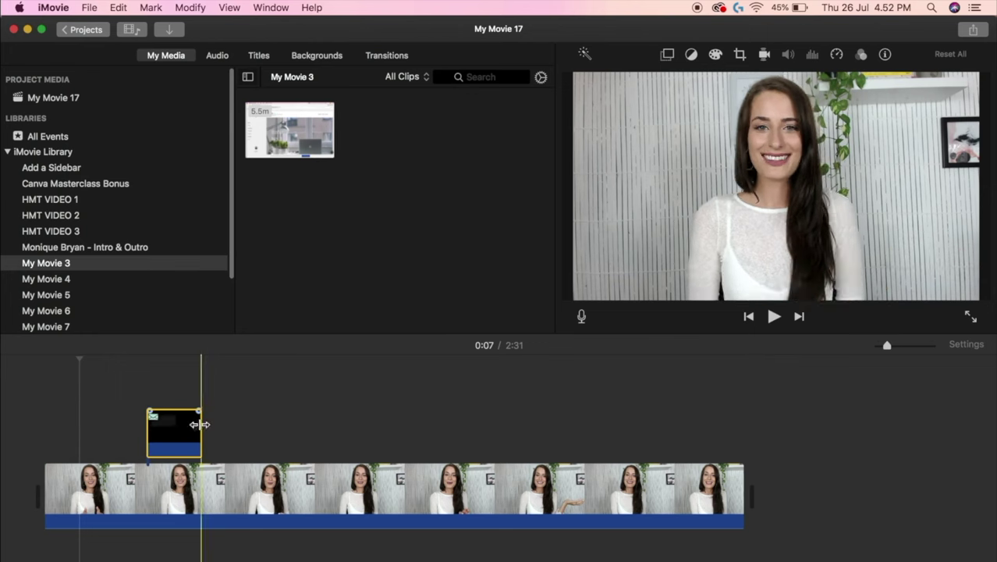
left_click(152, 438)
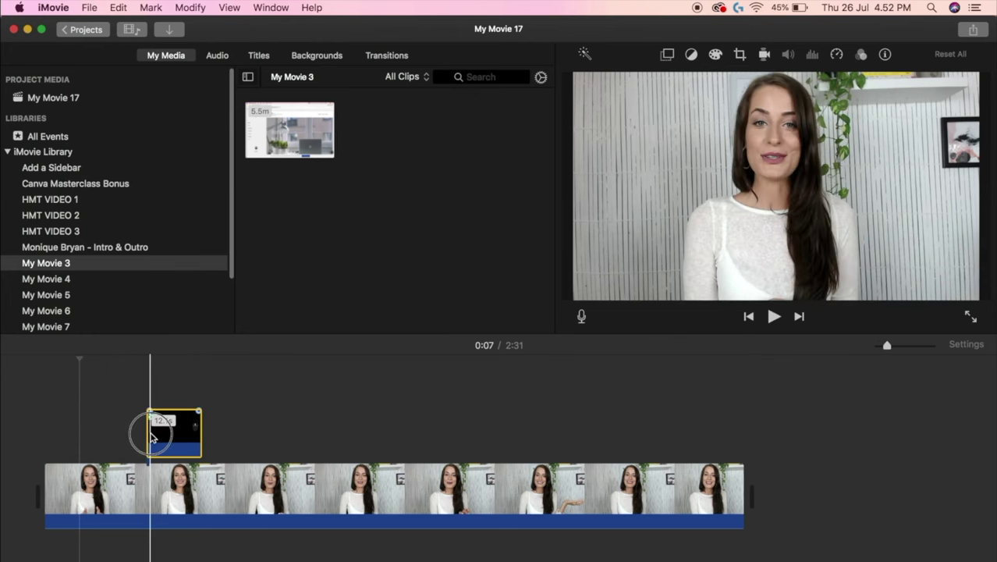
left_click_drag(152, 437, 153, 428)
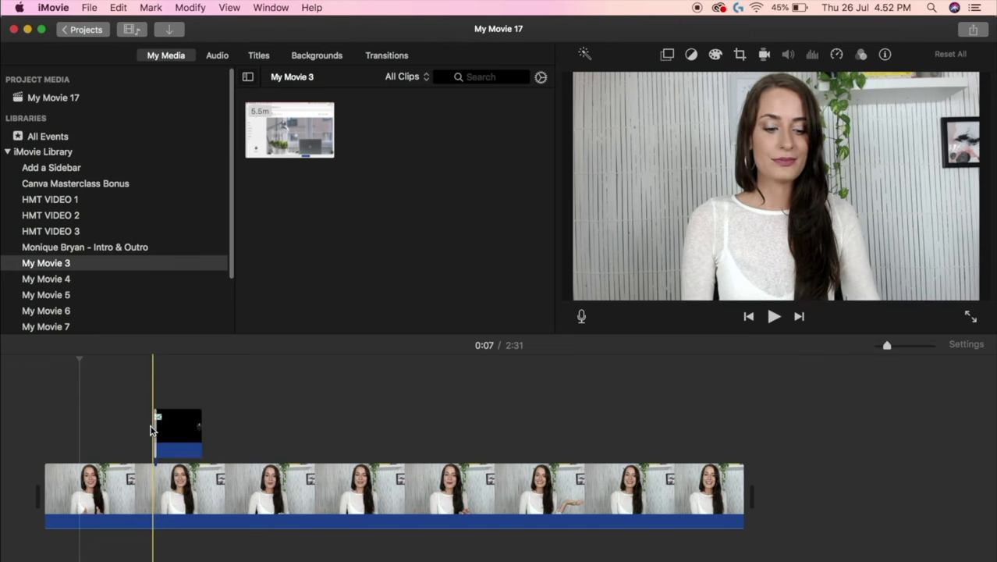
left_click(175, 444)
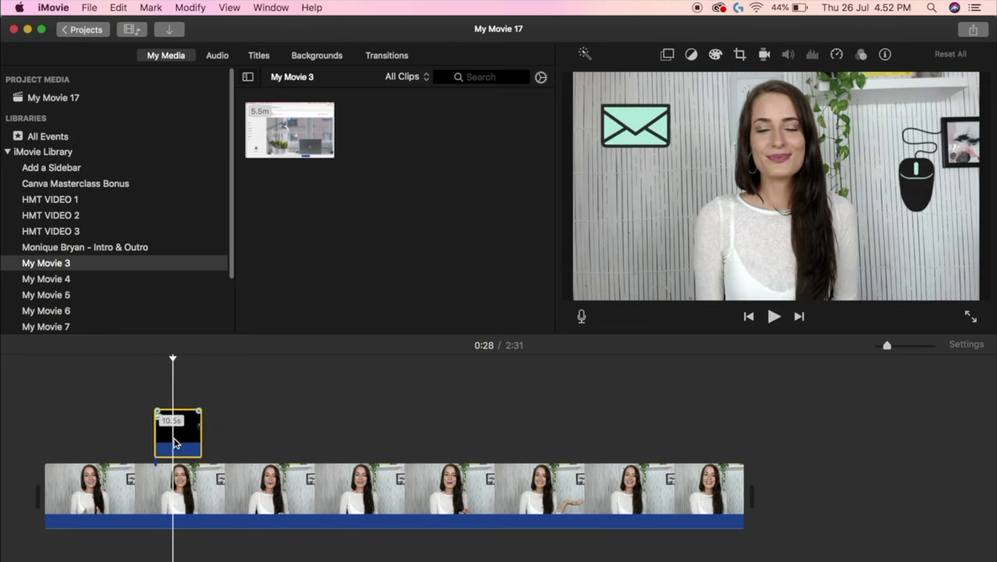
key("ctrl+Up")
left_click(356, 427)
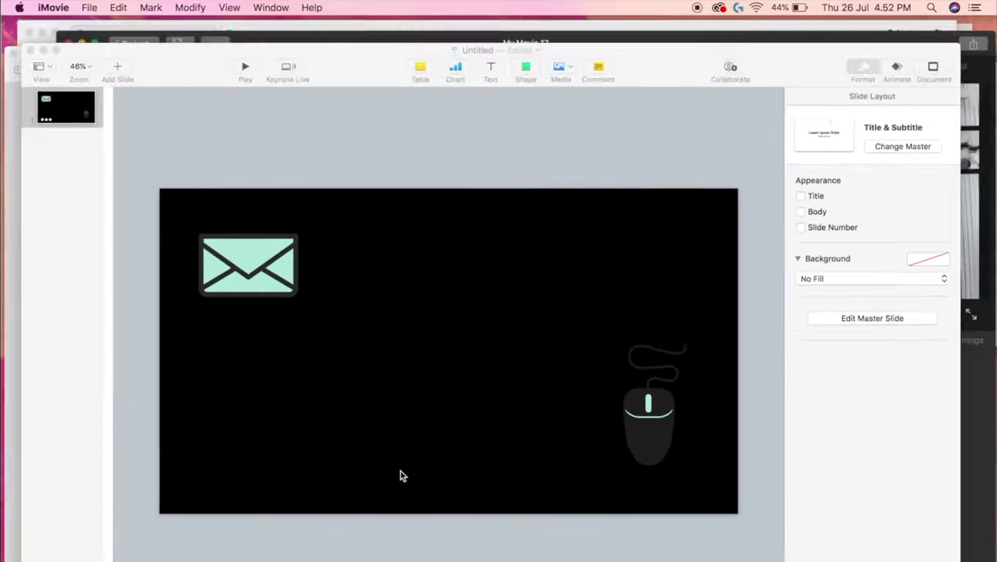